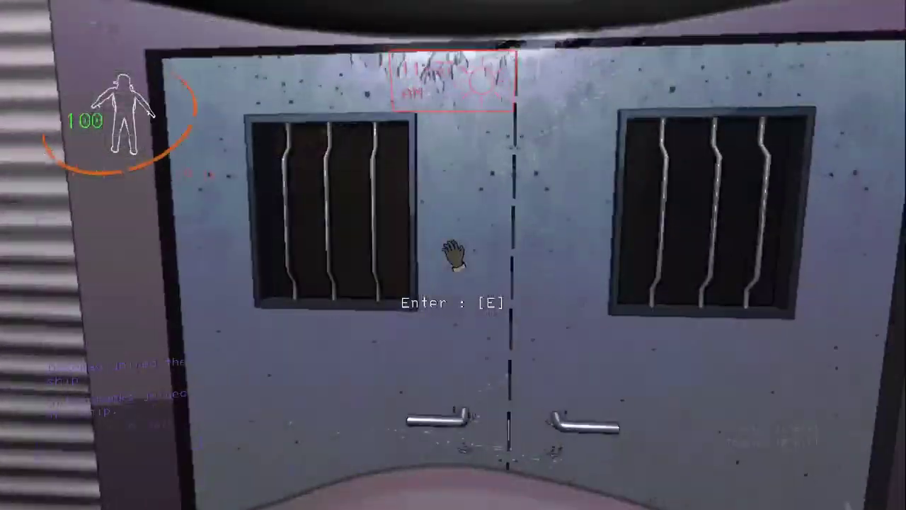
Enter the facility, grab the Jerrycan, pass the inner door, then scan for and pick up the Key.
key("e")
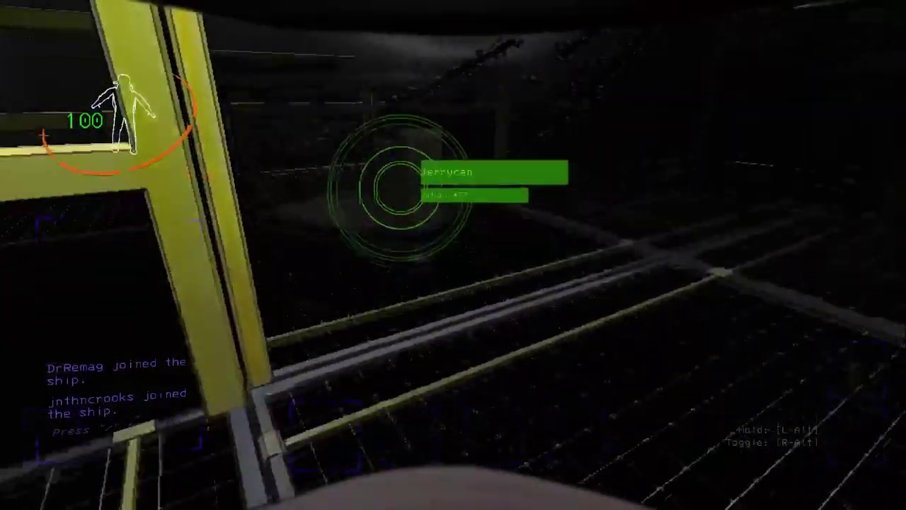
key("e")
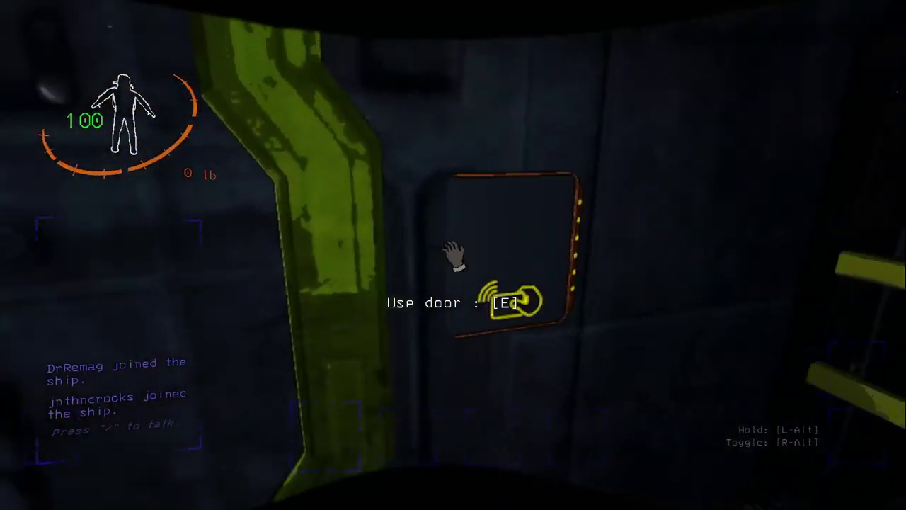
key("e")
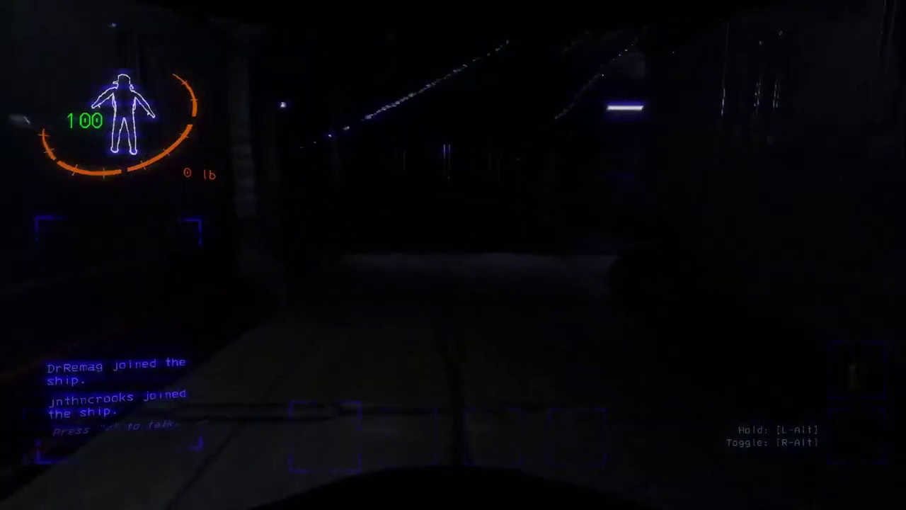
right_click(453, 255)
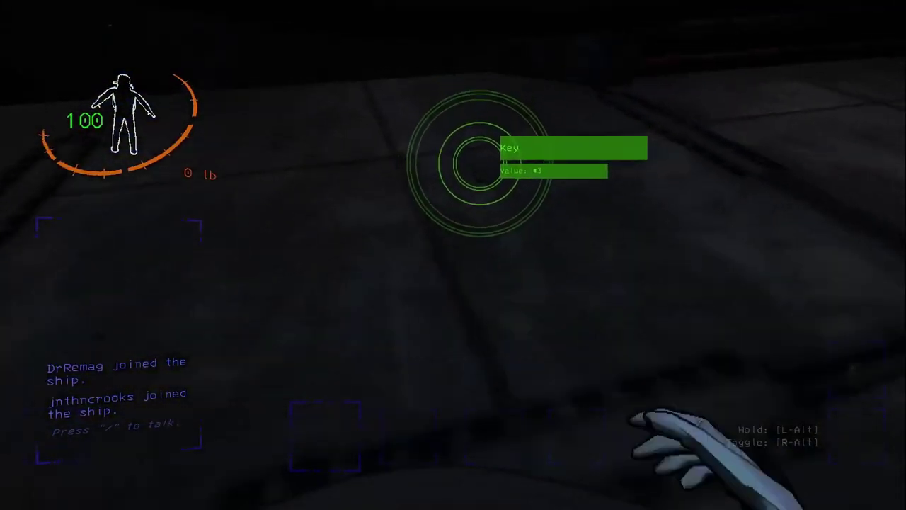
key("e")
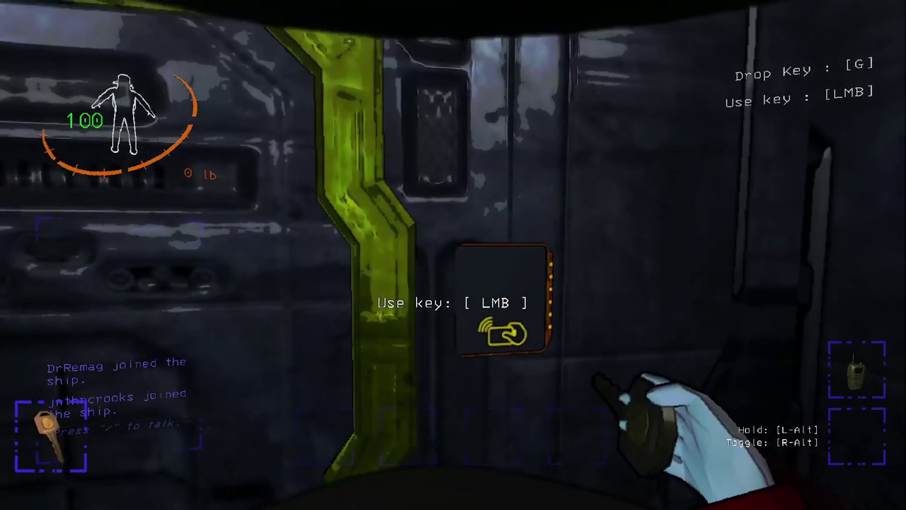
Use the Key on the locked door panel and open the door.
left_click(453, 284)
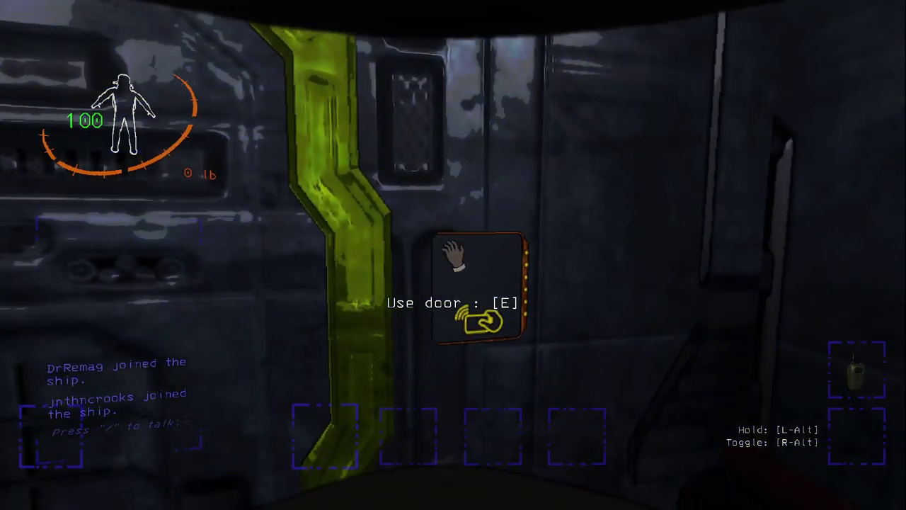
key("e")
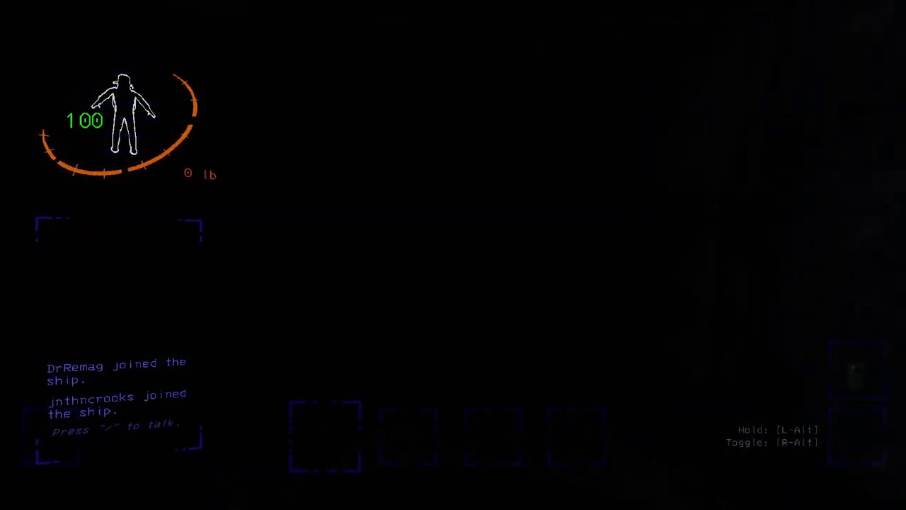
Walk down the dark corridors past the pipes toward the structure ahead.
key("w")
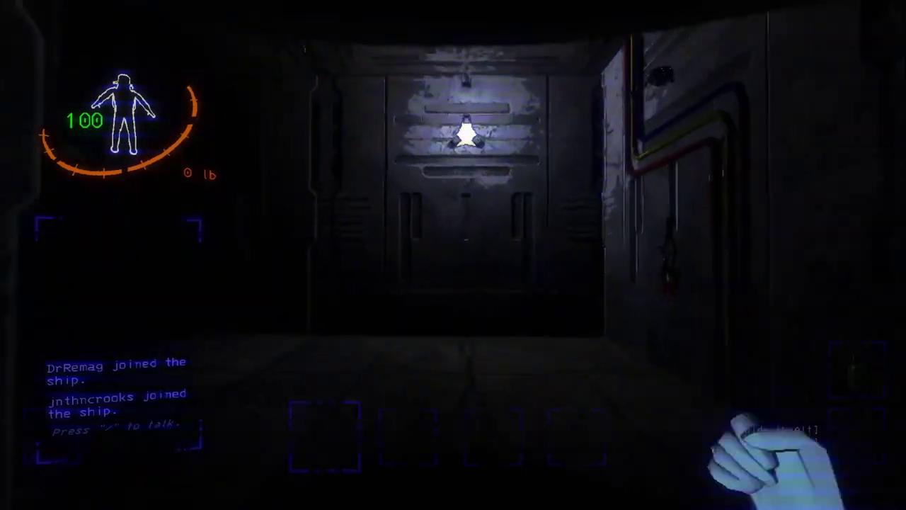
key("w")
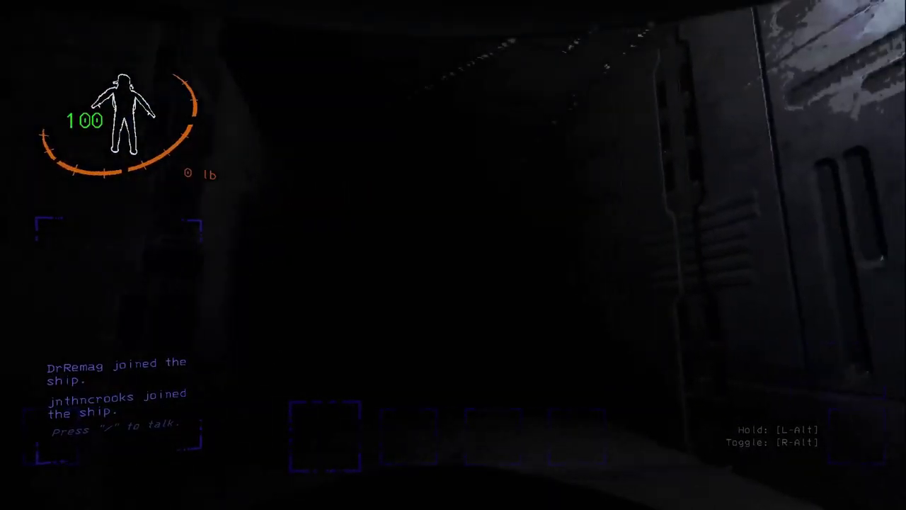
key("w")
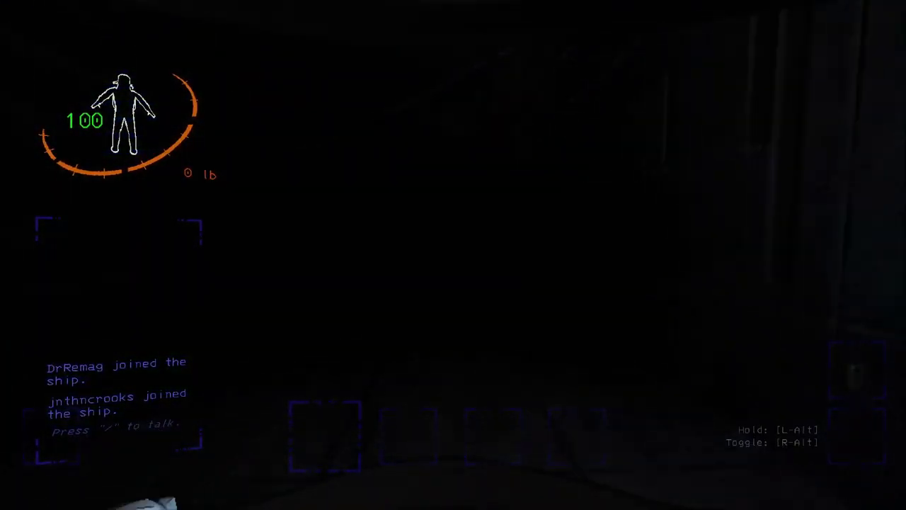
key("w")
key("w")
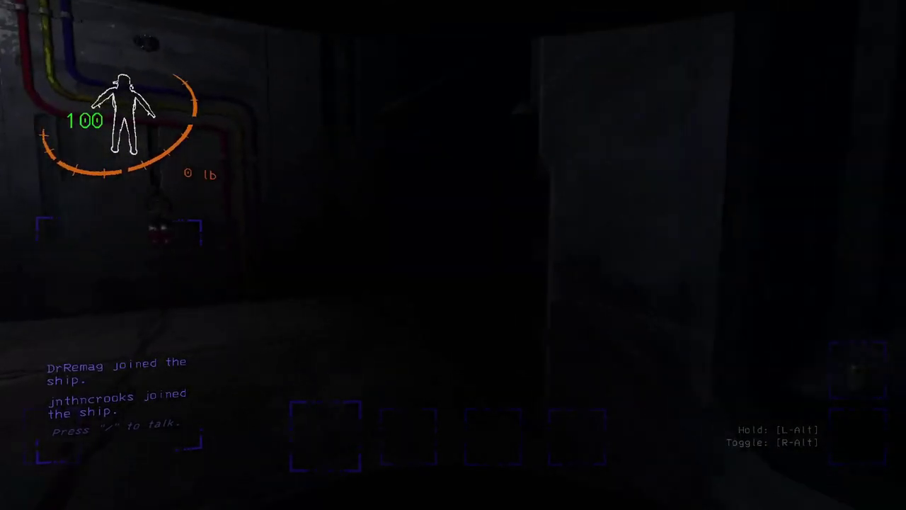
key("w")
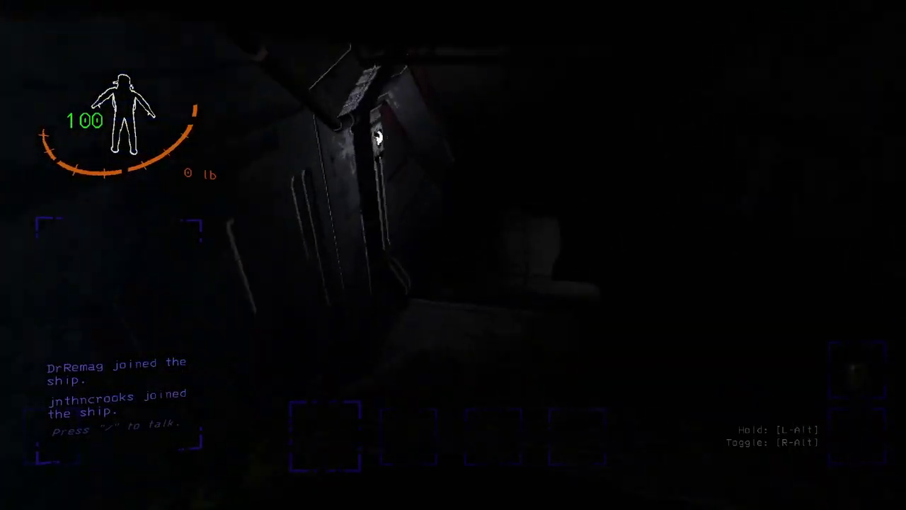
key("w")
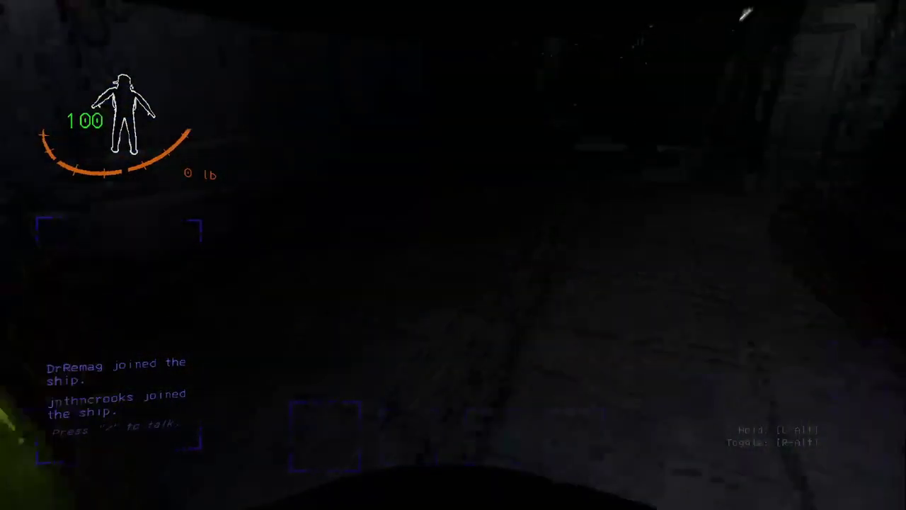
key("w")
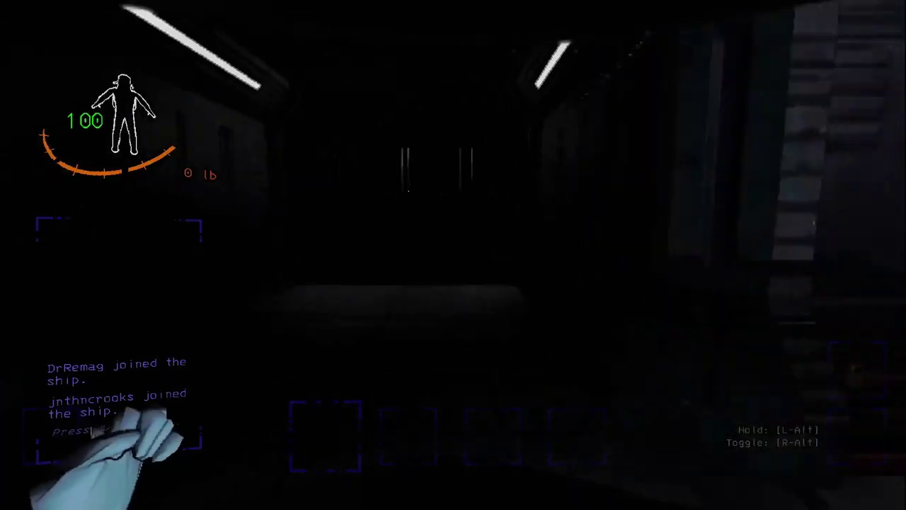
key("w")
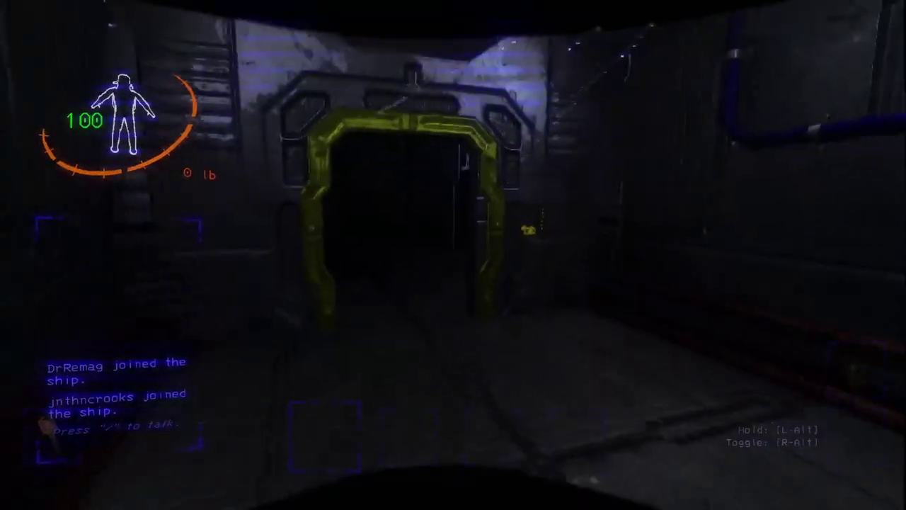
Pass the yellow doorway, open the locked door panel, and walk through to the ship.
key("w")
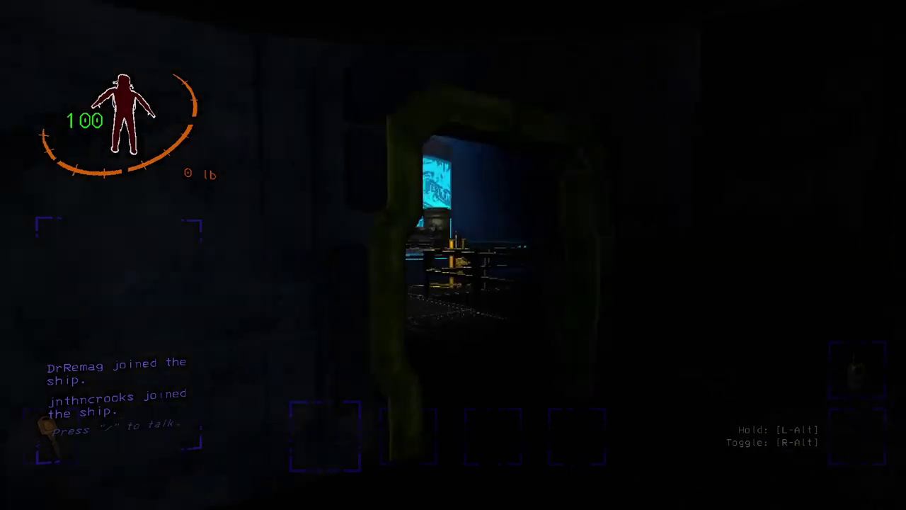
key("w")
key("w")
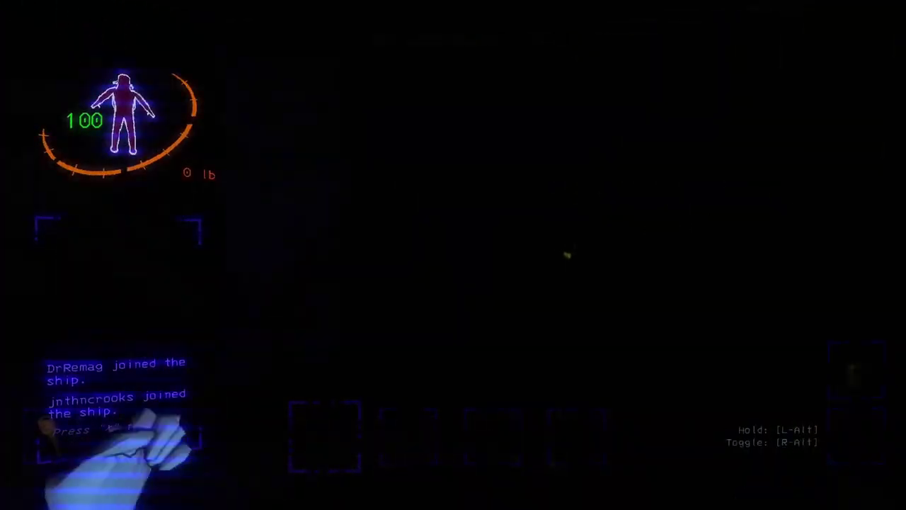
key("w")
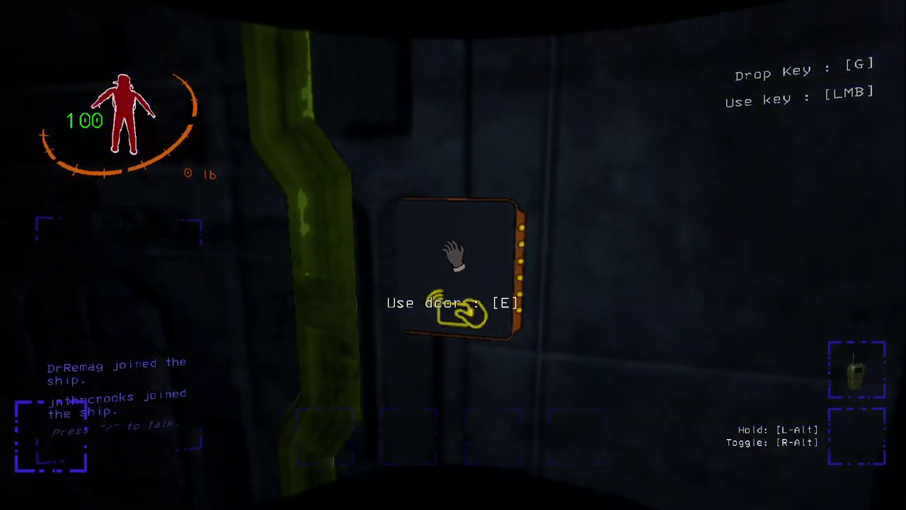
key("e")
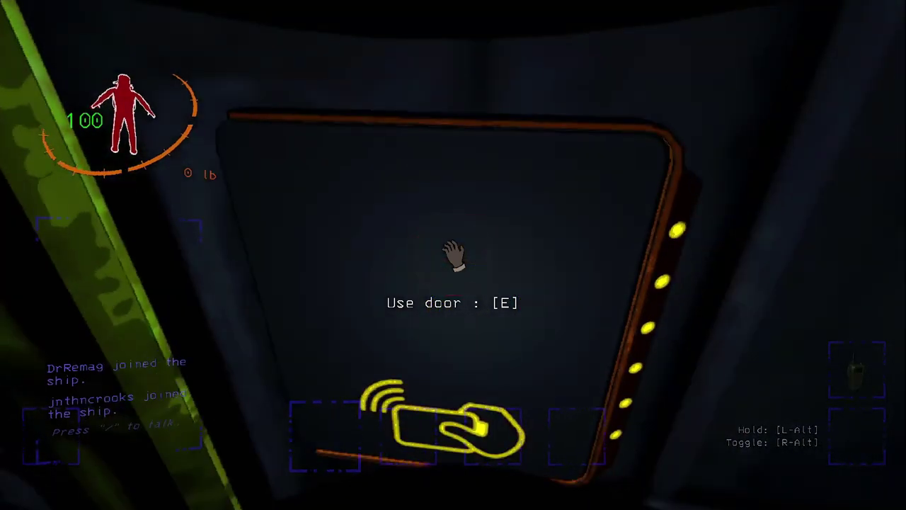
key("w")
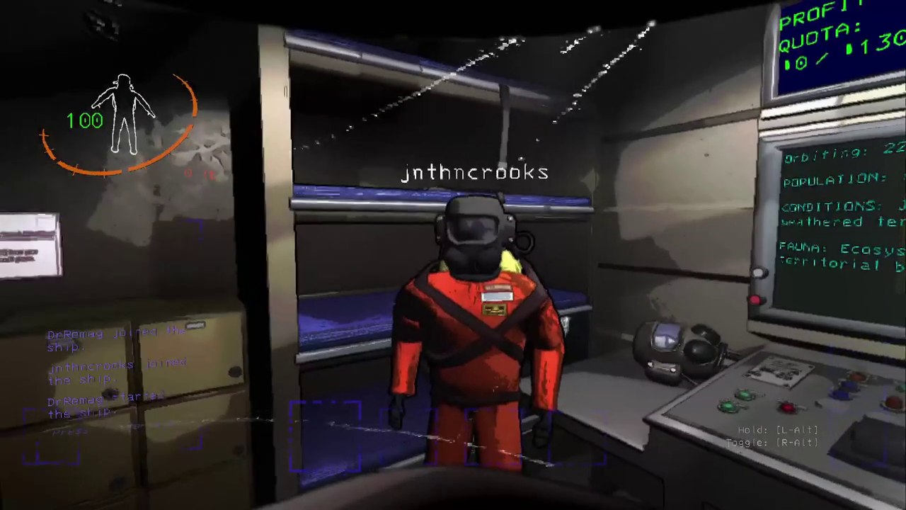
Repeatedly raise hands and point at the crewmate, then turn toward the bunks and lockers.
key("1")
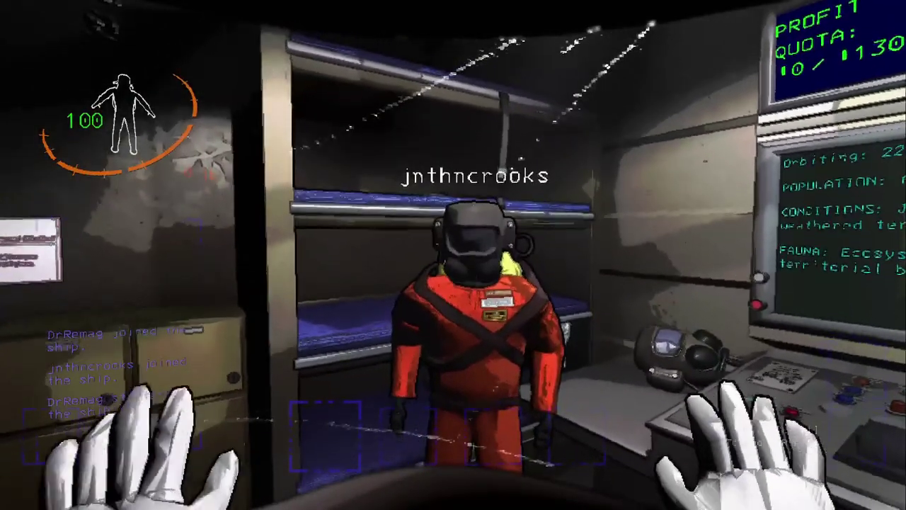
key("2")
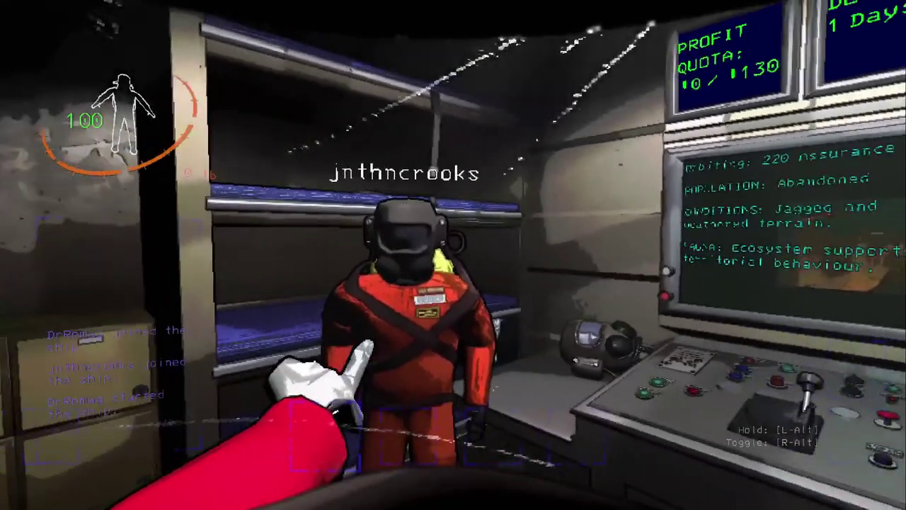
key("1")
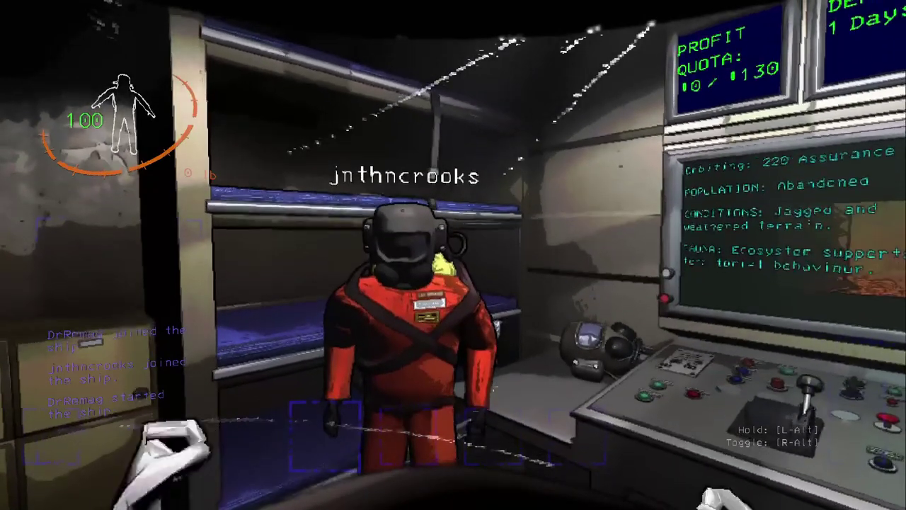
key("2")
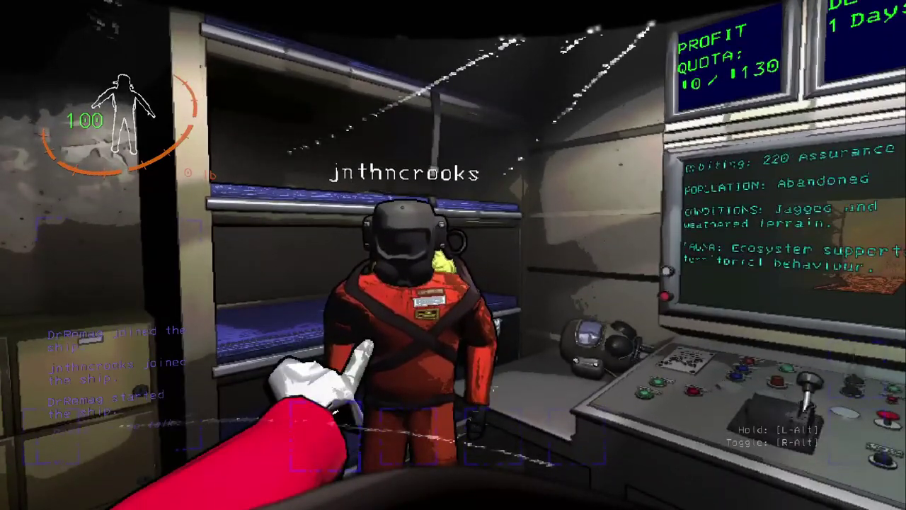
key("1")
key("2")
key("1")
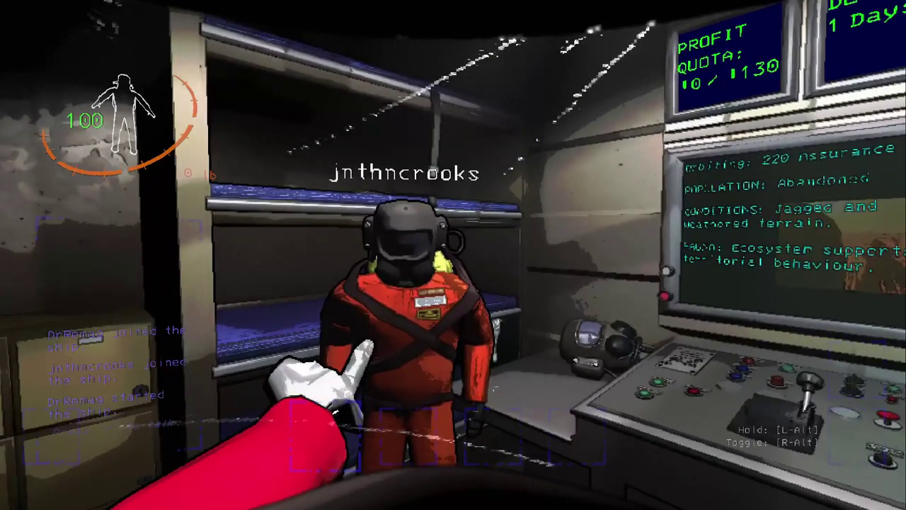
key("1")
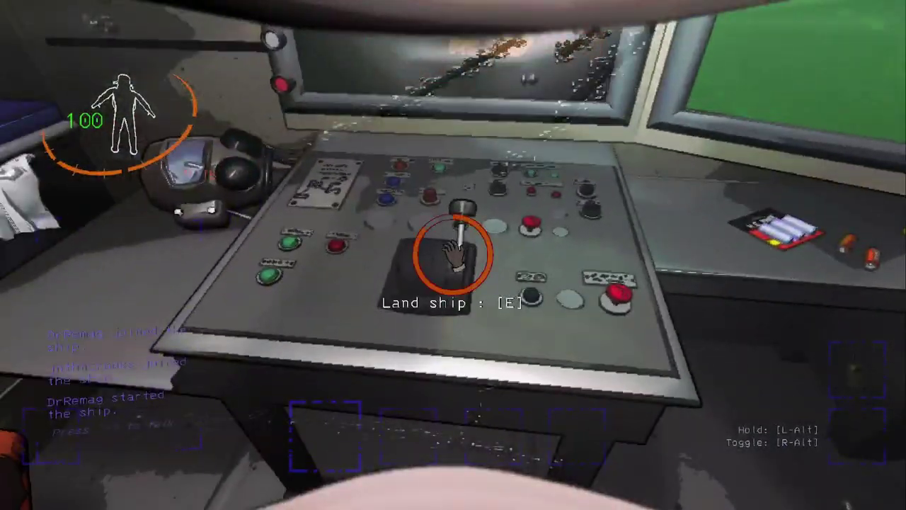
Land the ship, then walk from the terminal out along the walkway onto the canyon ground.
key("e")
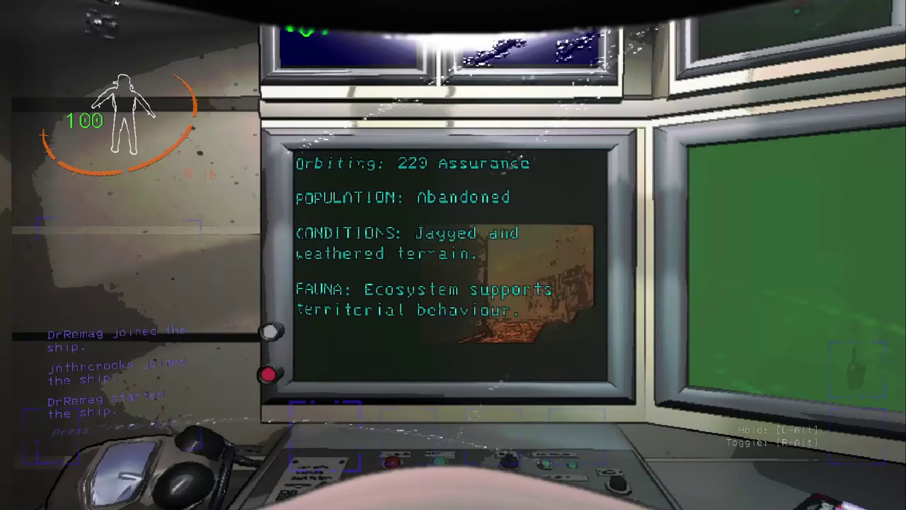
key("w")
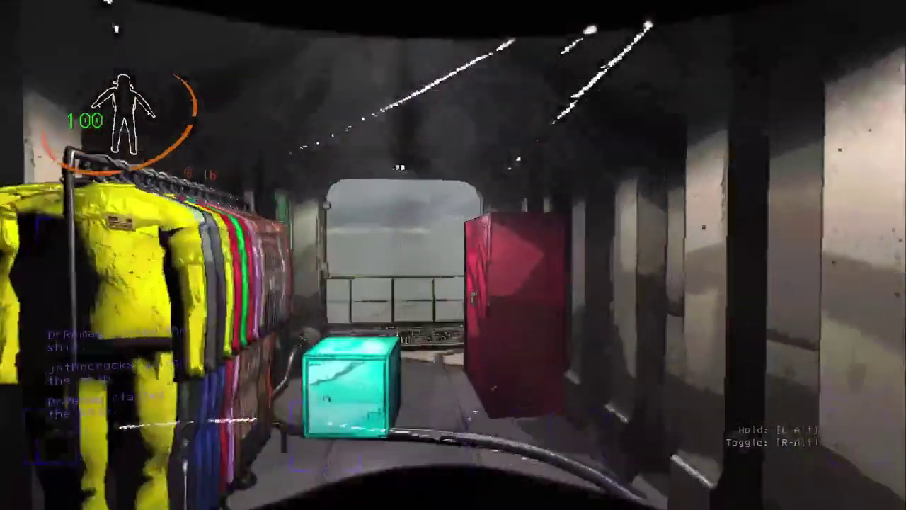
key("w")
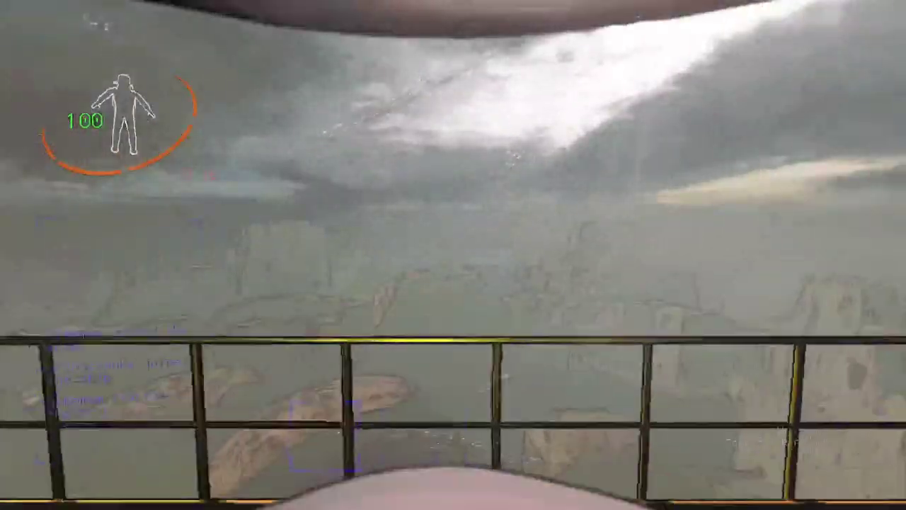
key("w")
key("w")
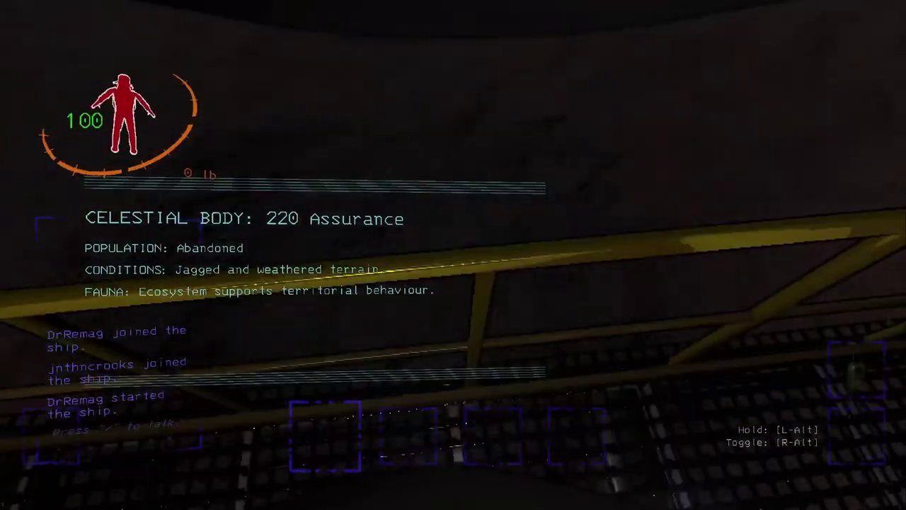
key("w")
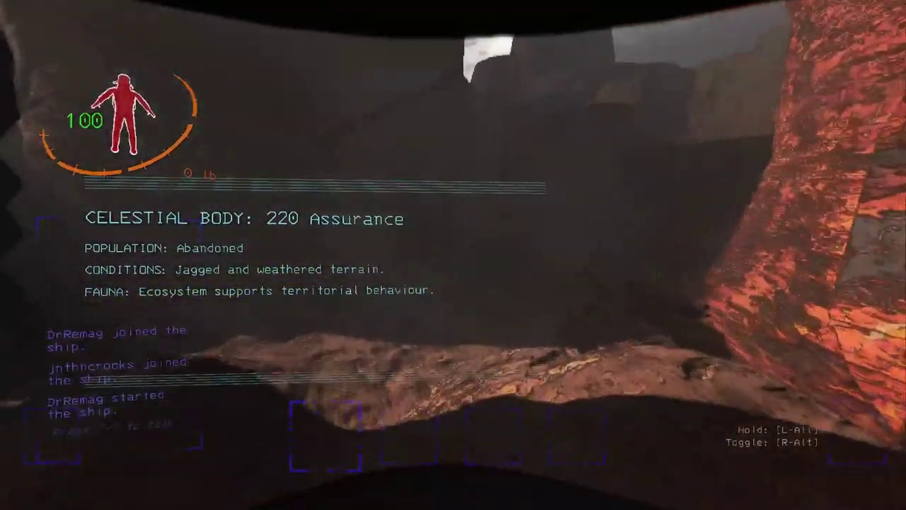
key("w")
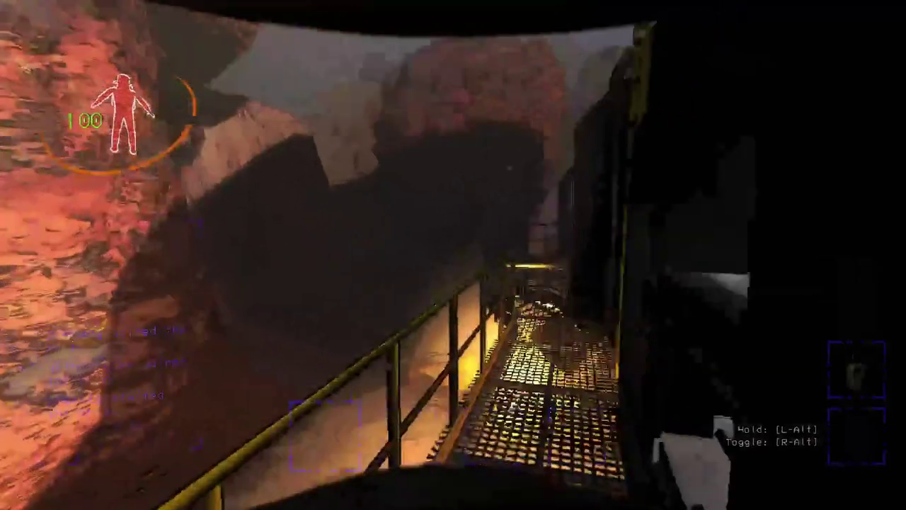
key("w")
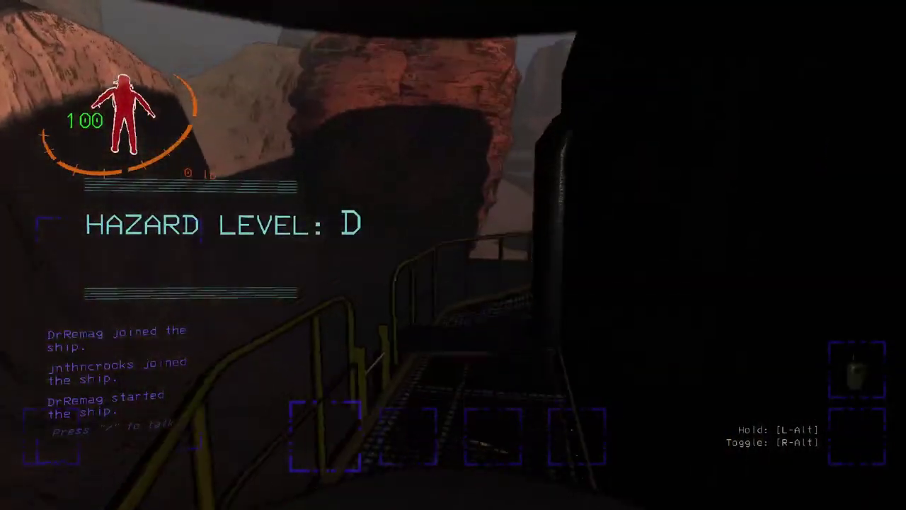
key("w")
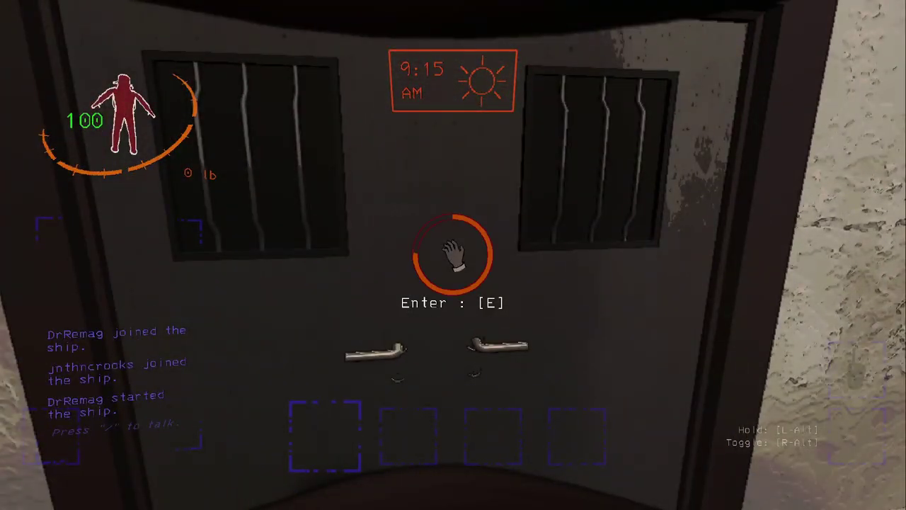
Reach the facility's main double doors and enter at the Enter : [E] prompt.
key("e")
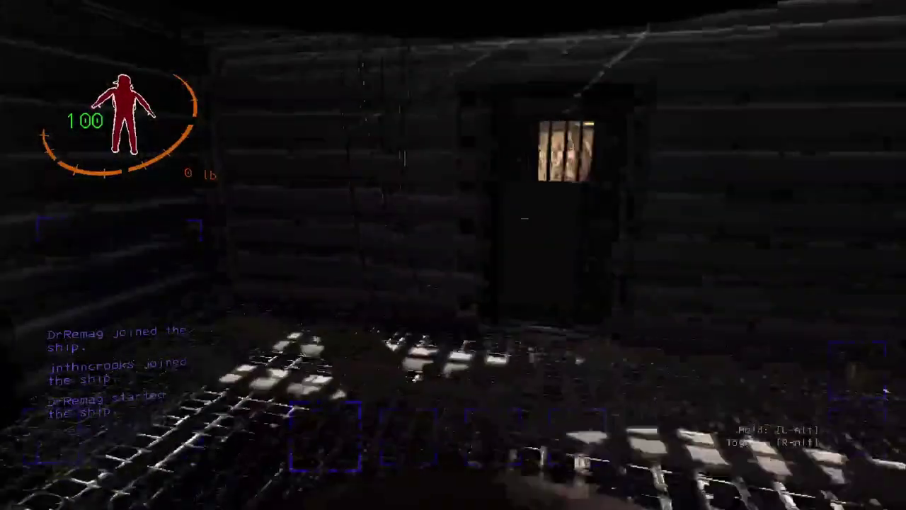
Go through the barred door, then pick up the control pad and drop it again.
key("e")
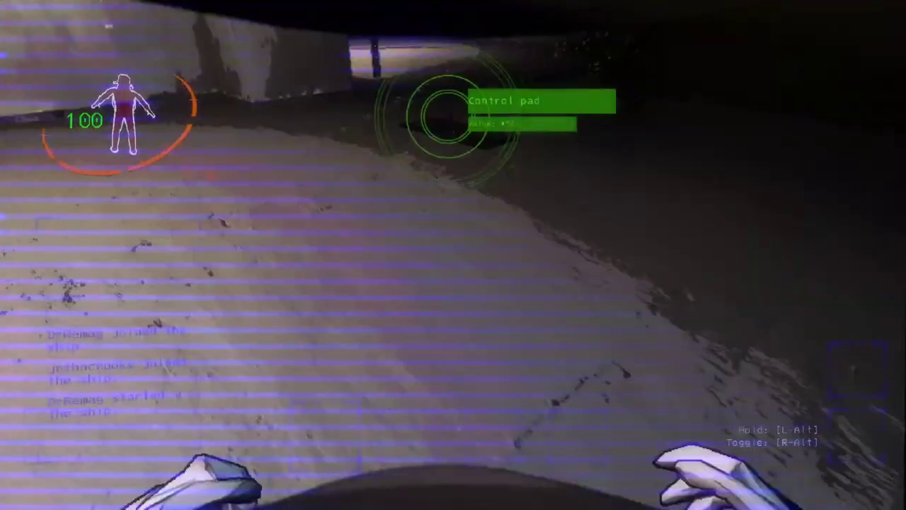
key("e")
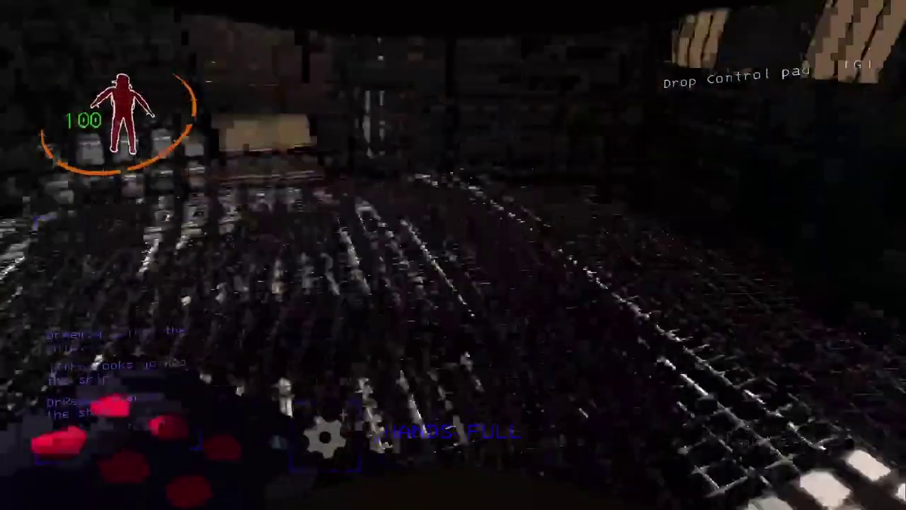
key("g")
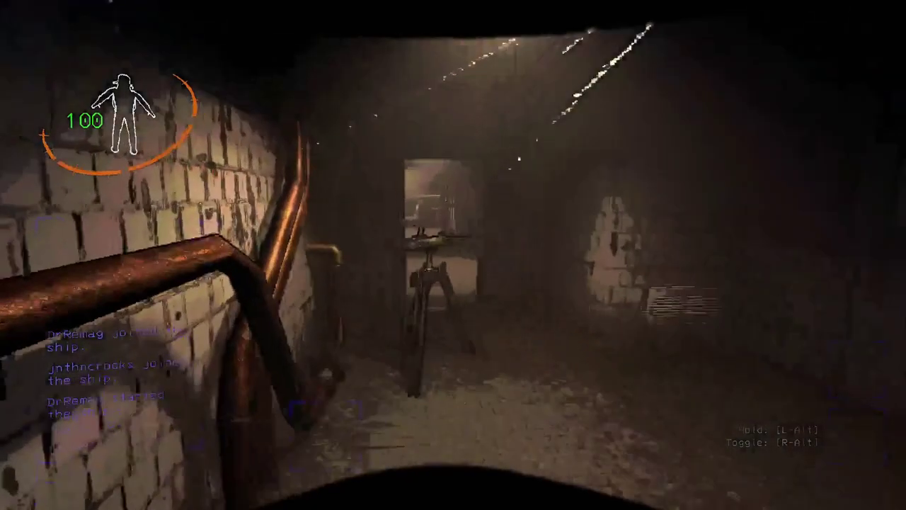
Pass both doors and the shelving room into the brick corridor facing the metal staircase.
key("w")
key("e")
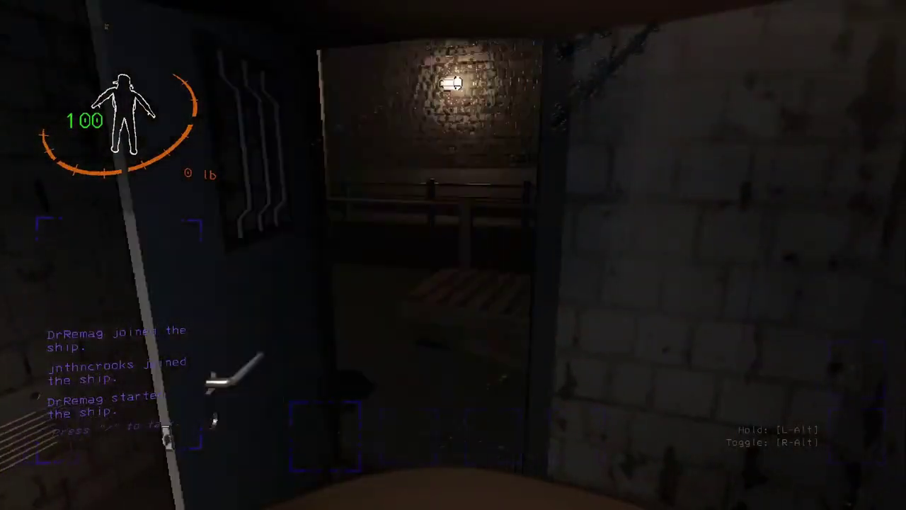
key("w")
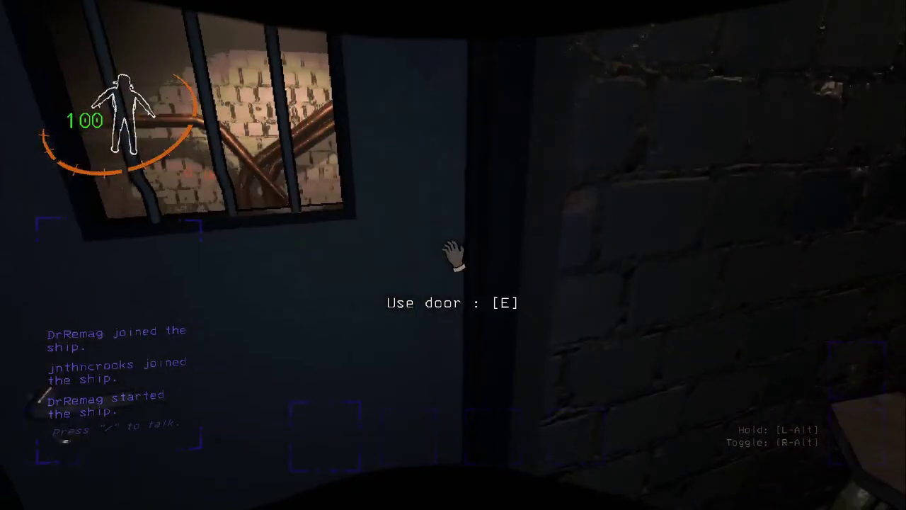
key("e")
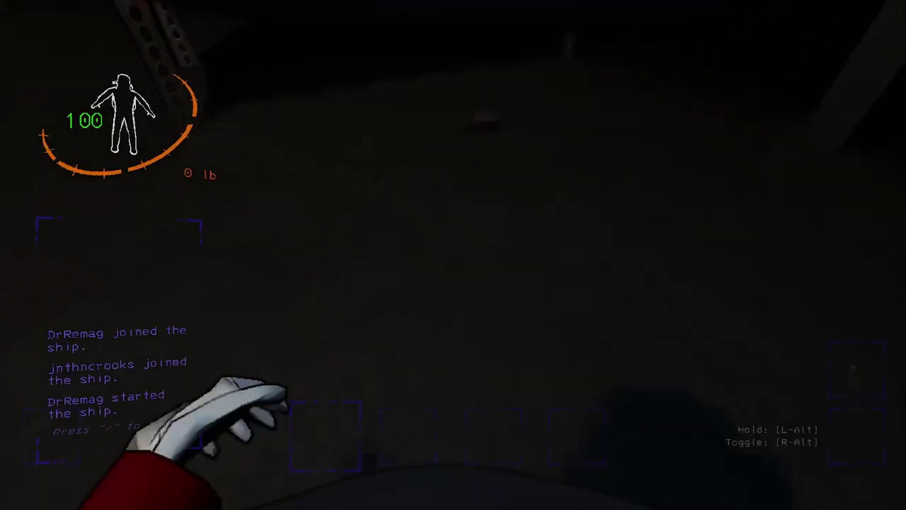
key("w")
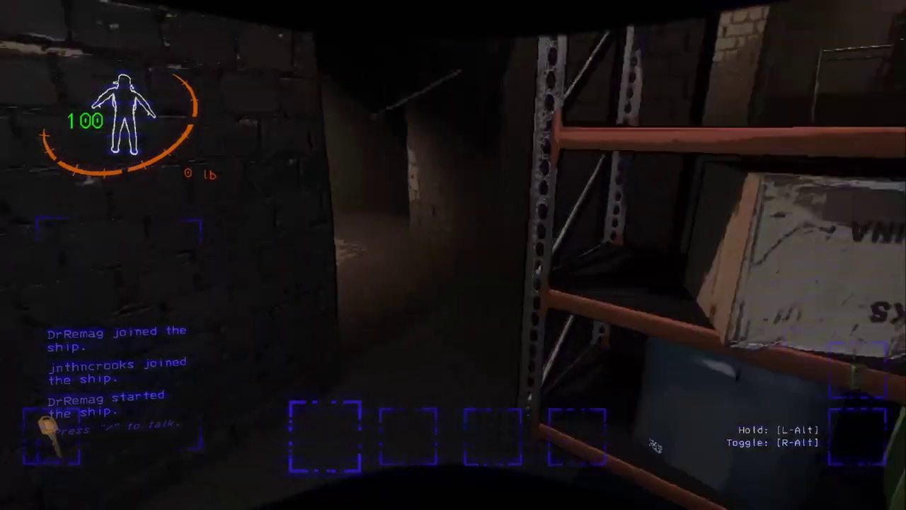
key("w")
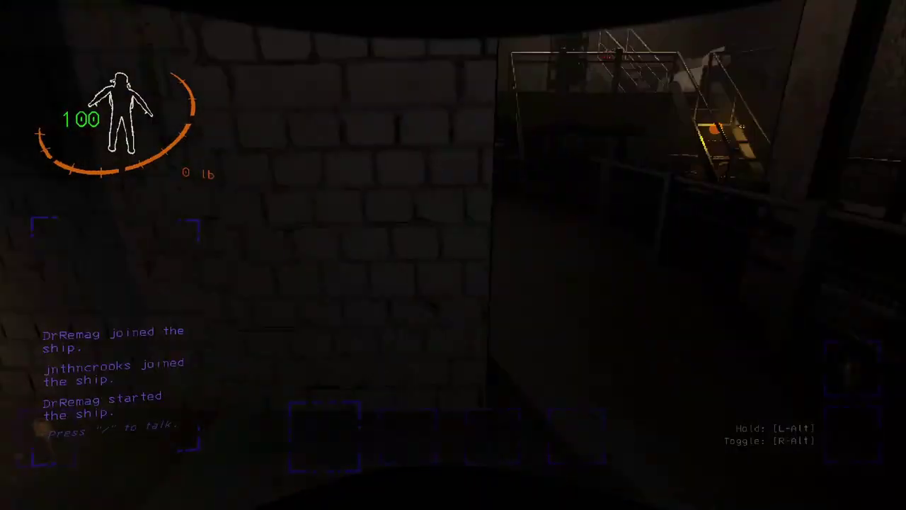
key("w")
key("w")
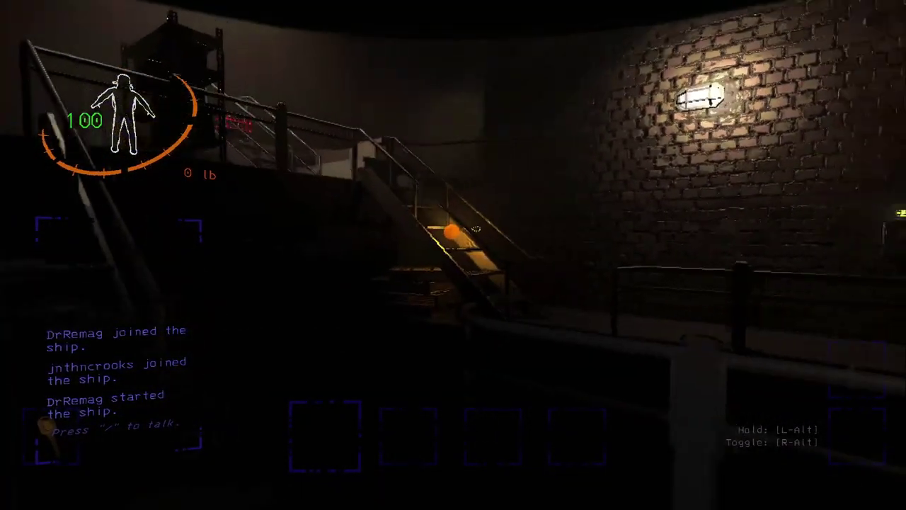
Scan for scrap and walk through the pallet room toward the Egg beater.
right_click(453, 255)
key("w")
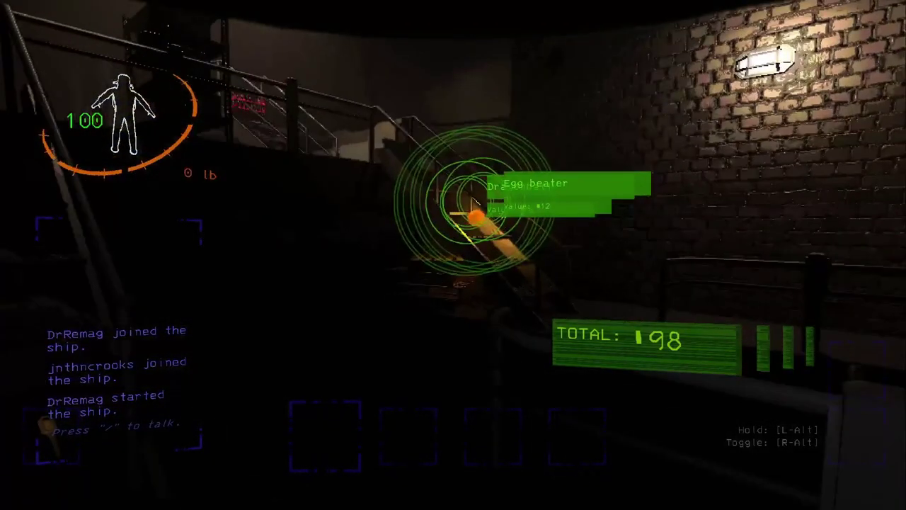
key("w")
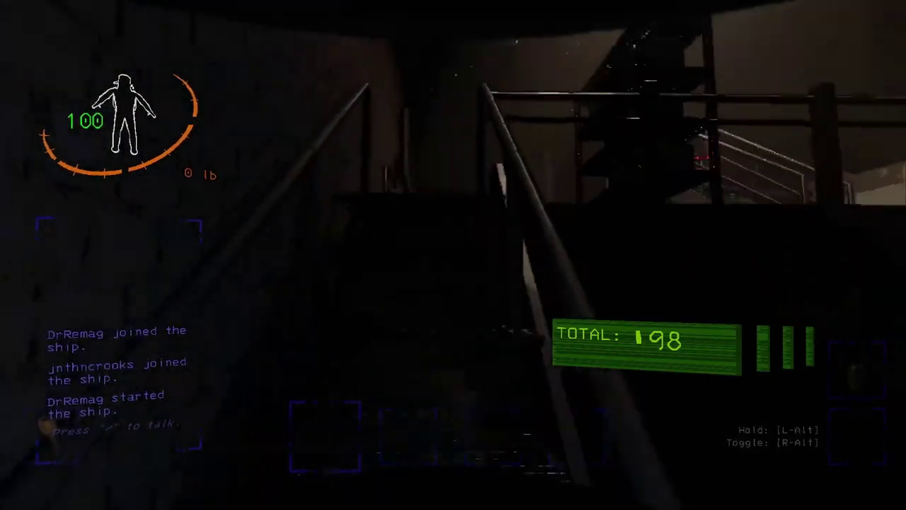
key("w")
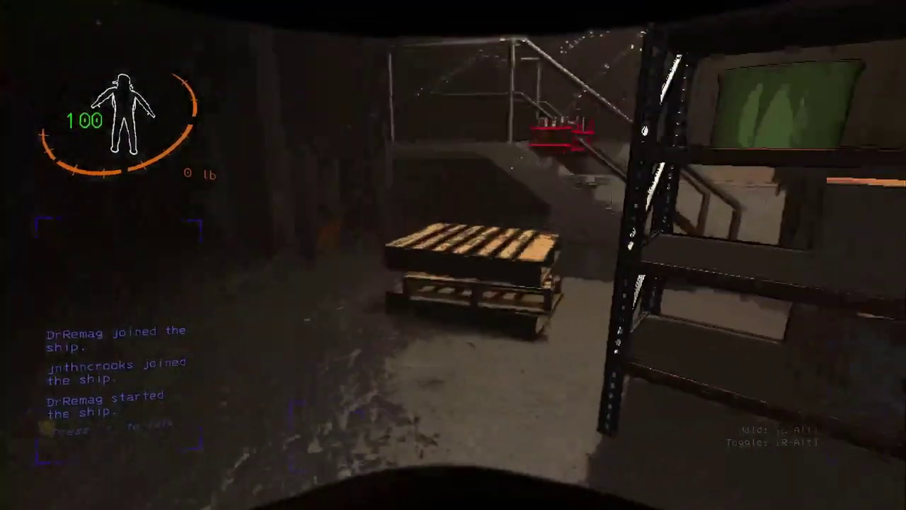
key("w")
right_click(453, 254)
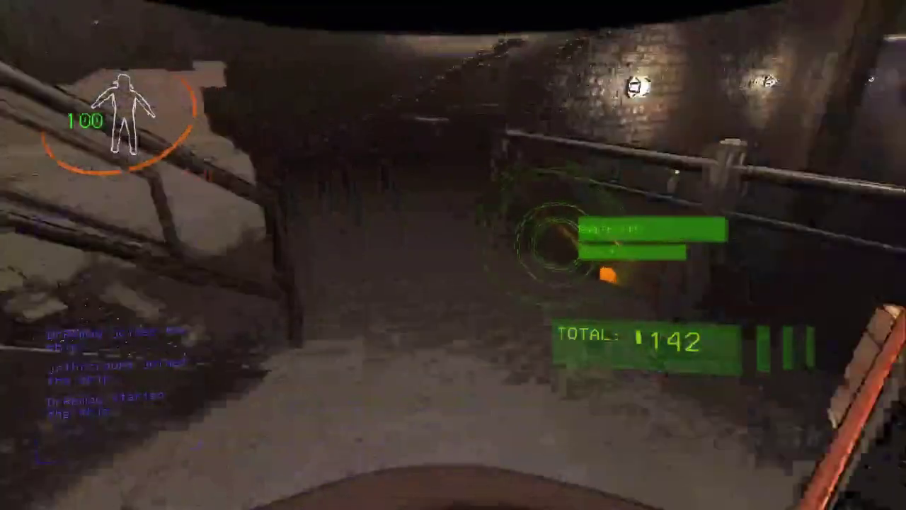
key("w")
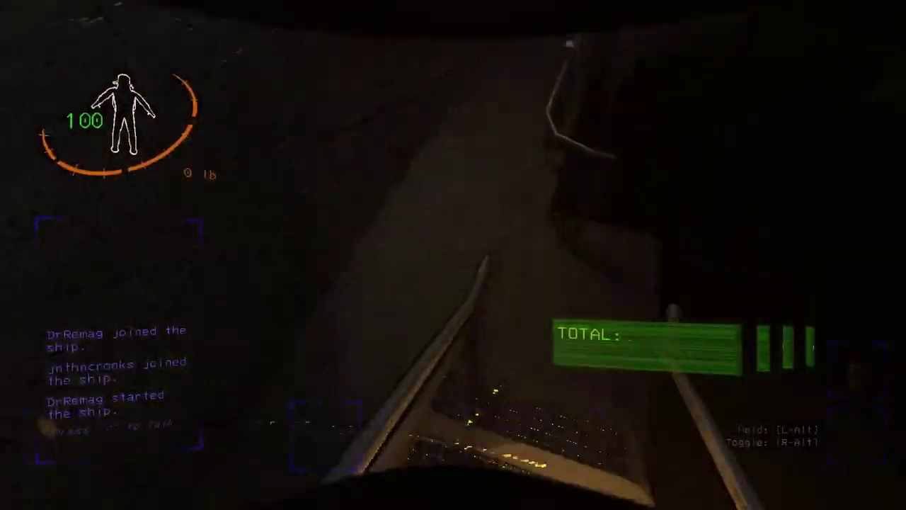
Climb the stairs, scan the orange ball, pick up the Dragonball, and switch to an empty slot.
key("w")
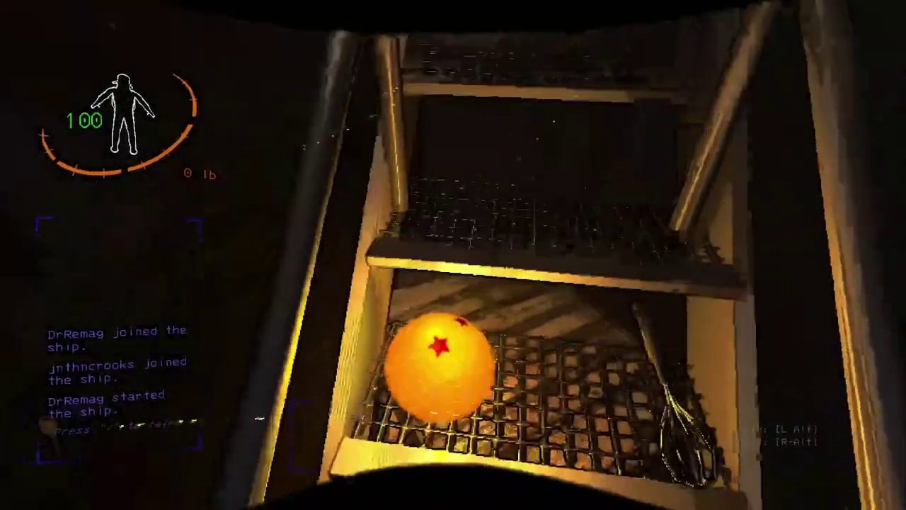
key("w")
right_click(453, 255)
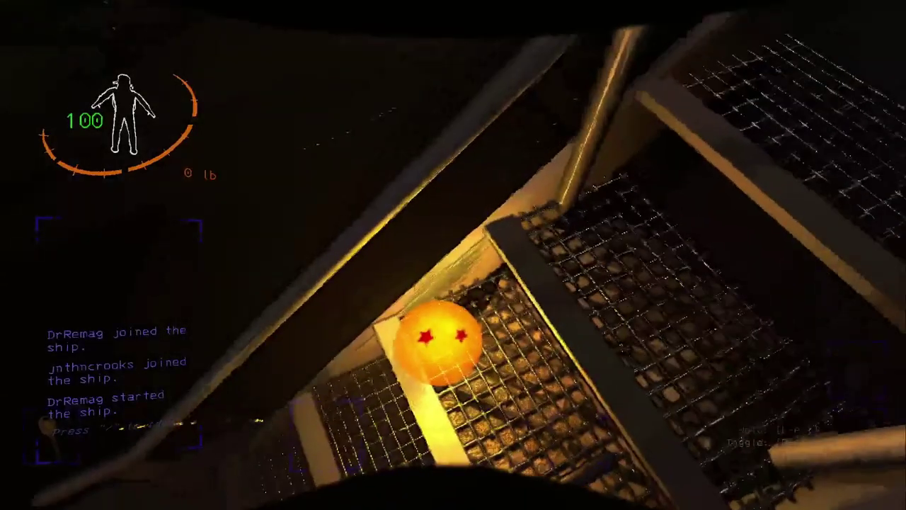
key("w")
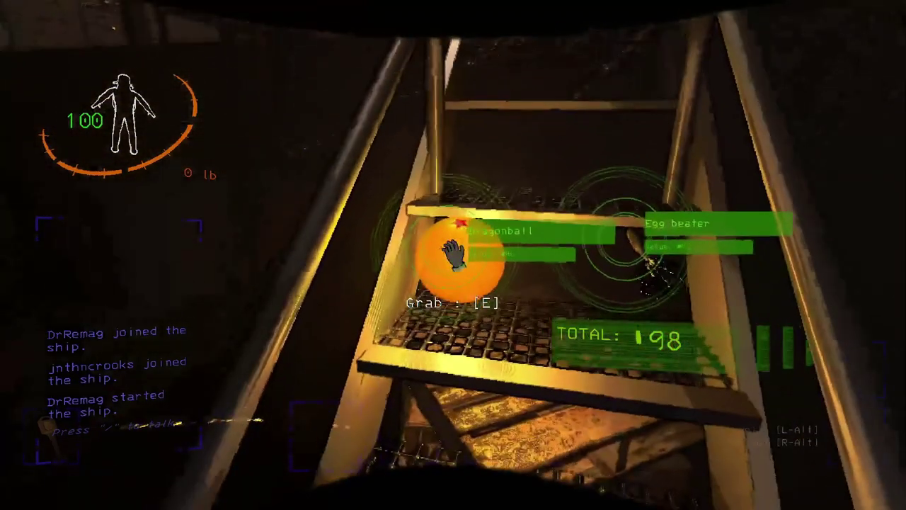
key("e")
key("g")
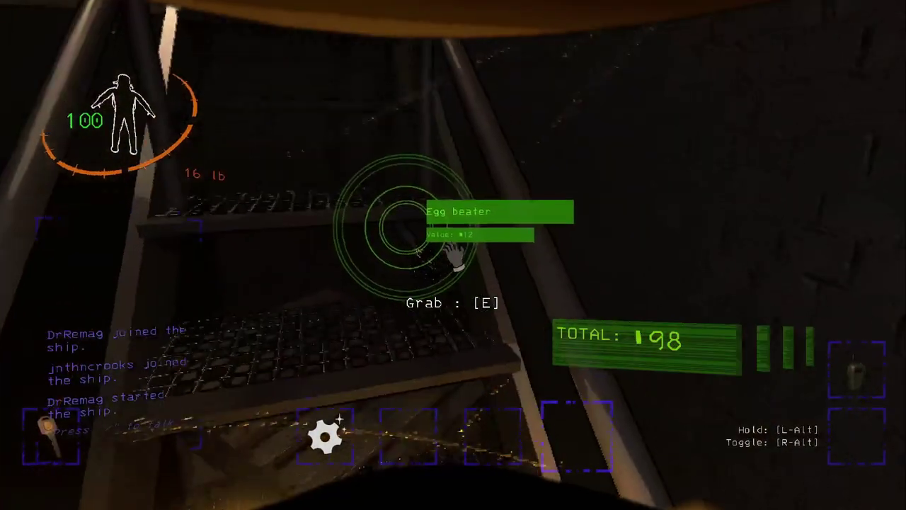
Carry the Egg beater down the corridor and stairs, and leave the basket of bottles on the stairs.
key("w")
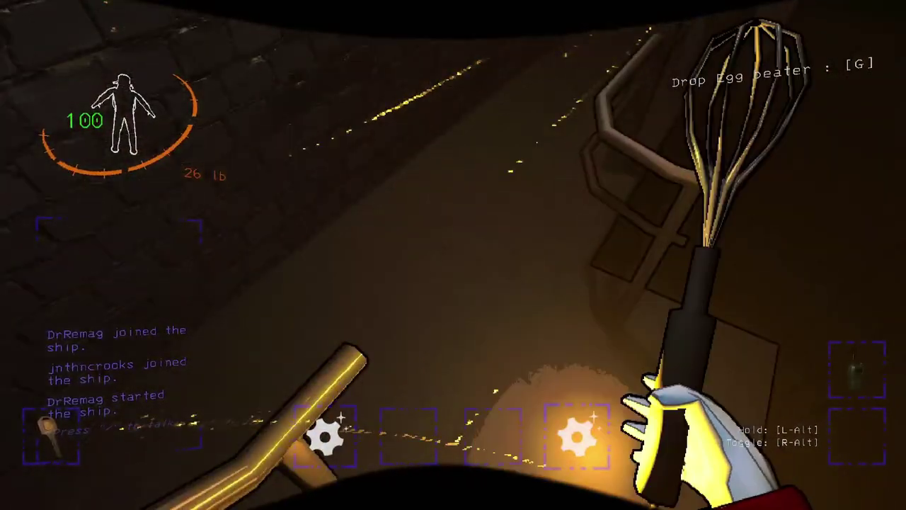
key("w")
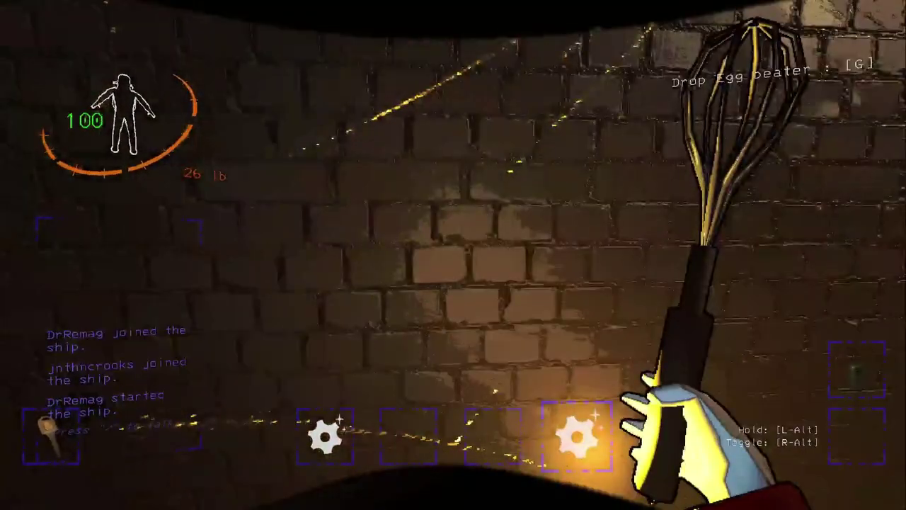
key("w")
key("g")
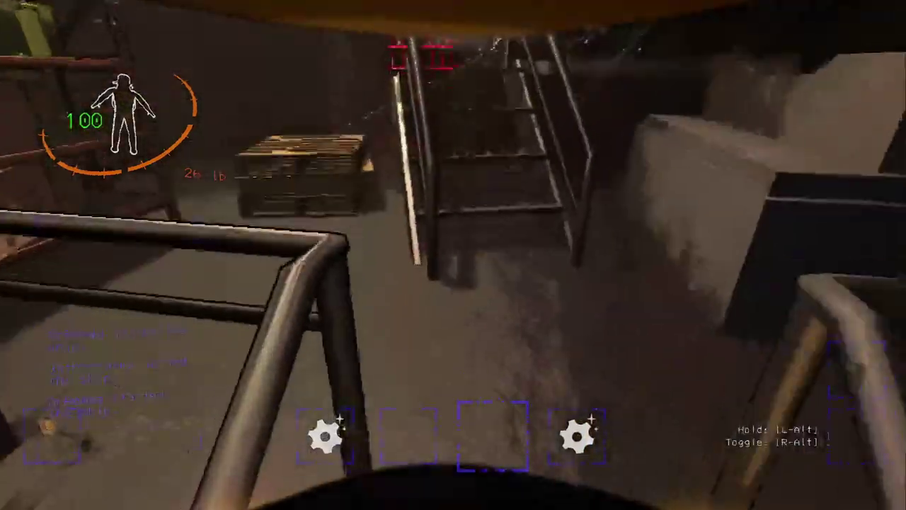
key("w")
key("e")
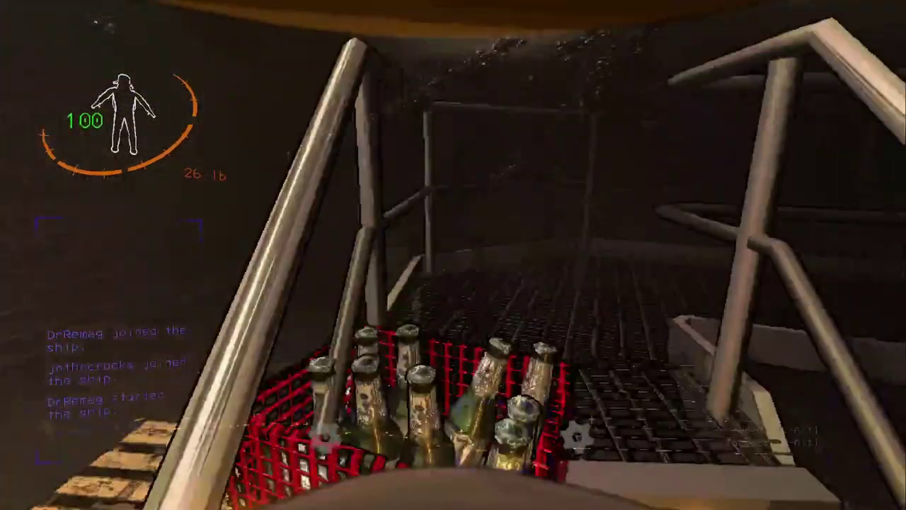
key("g")
right_click(453, 255)
Descend the dark stairwell, cross the catwalk, and open the door into the steam area.
key("w")
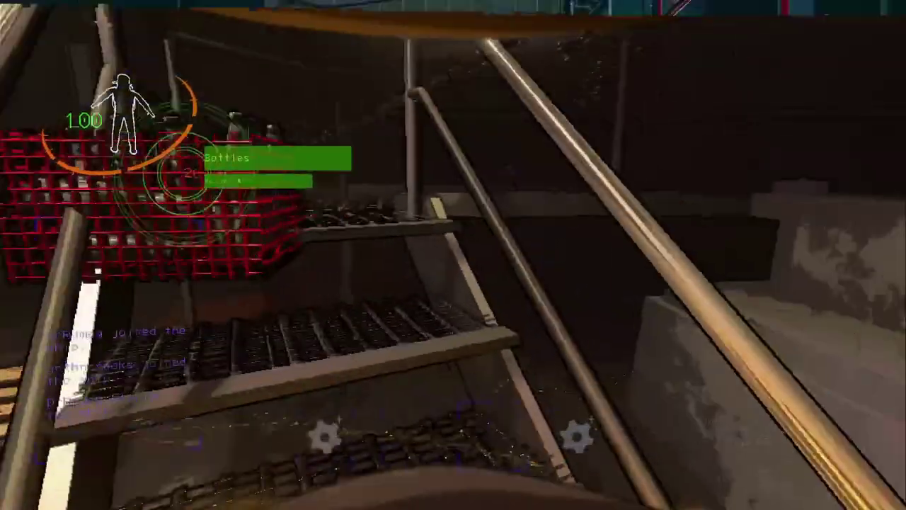
key("w")
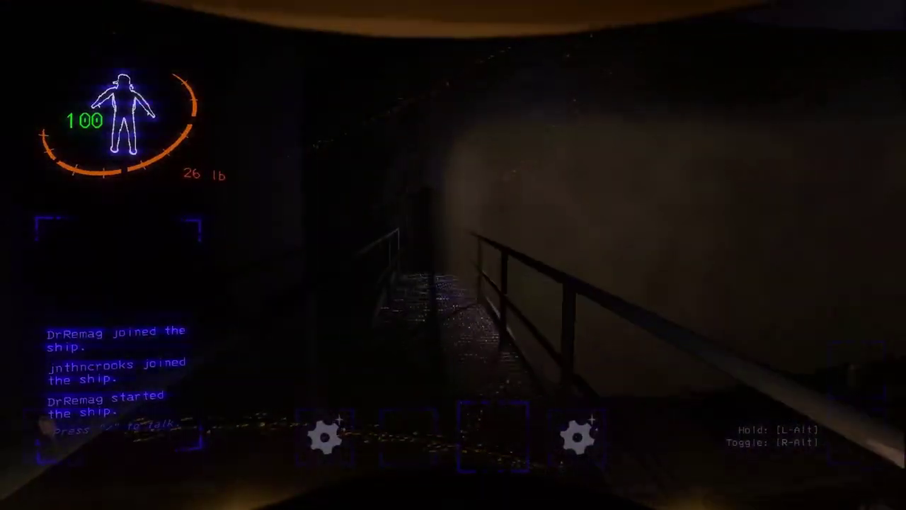
key("w")
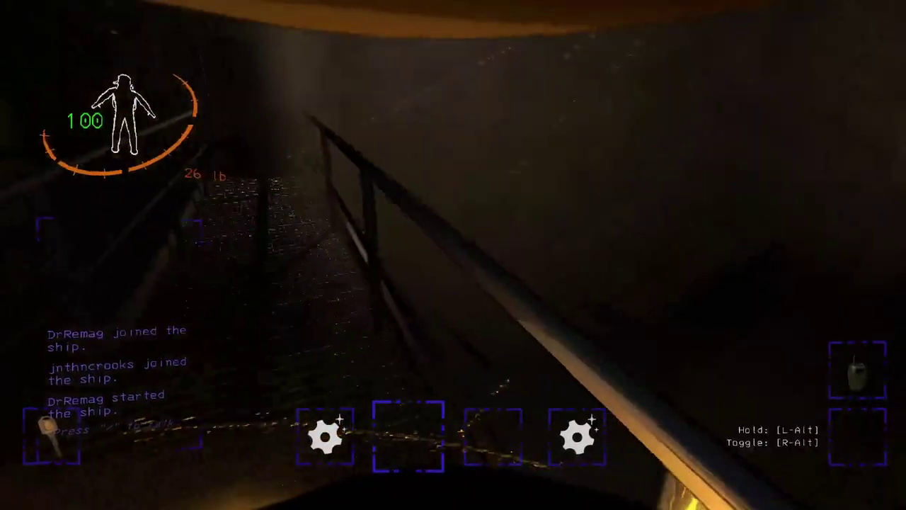
key("e")
scroll(453, 255, "down", 1)
scroll(453, 255, "down", 1)
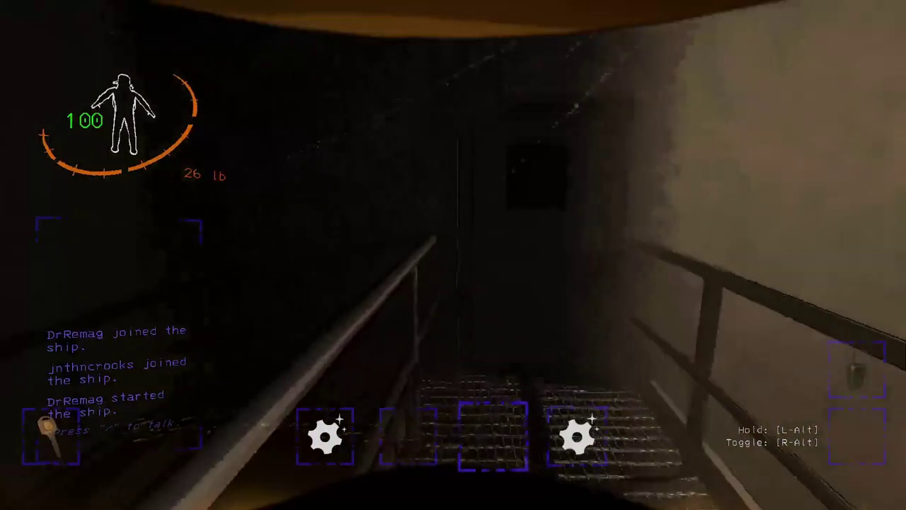
key("w")
key("w")
key("e")
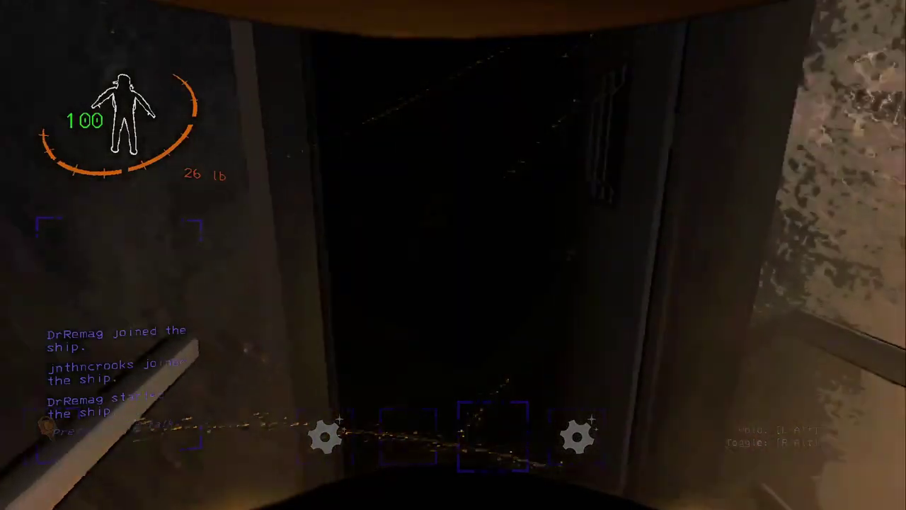
key("w")
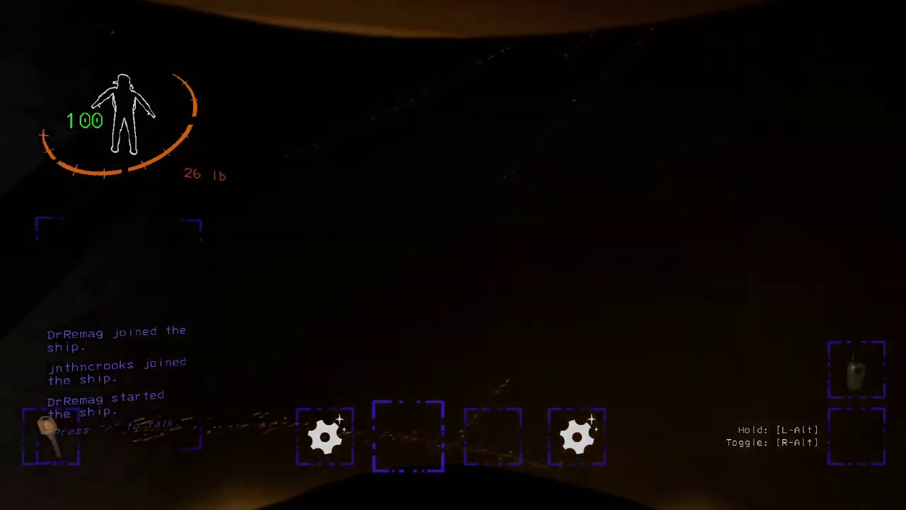
scroll(453, 255, "up", 2)
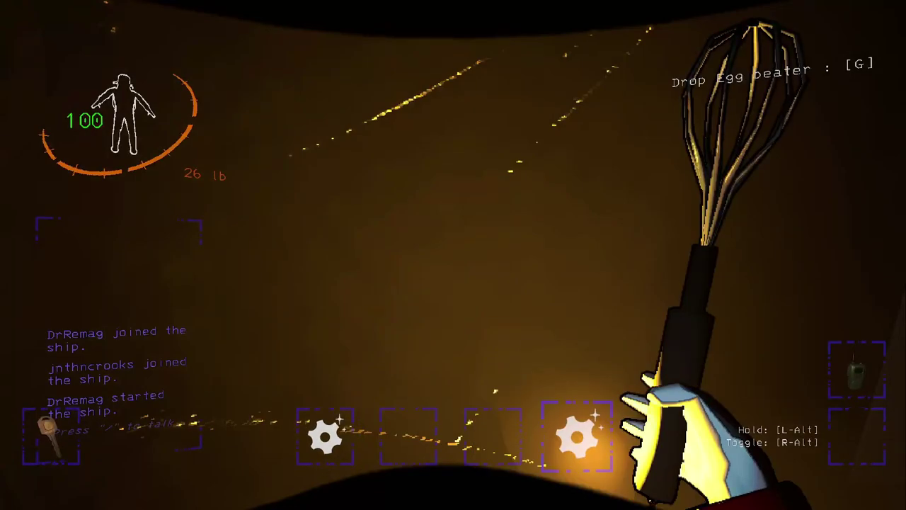
scroll(453, 255, "up", 1)
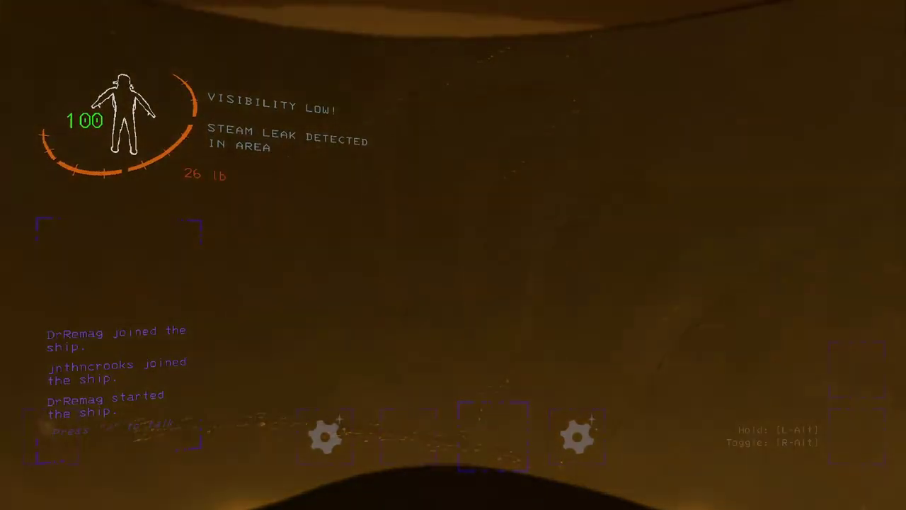
Scan the foggy steam leak and walk through it to the darker room by the glowing wall.
right_click(453, 255)
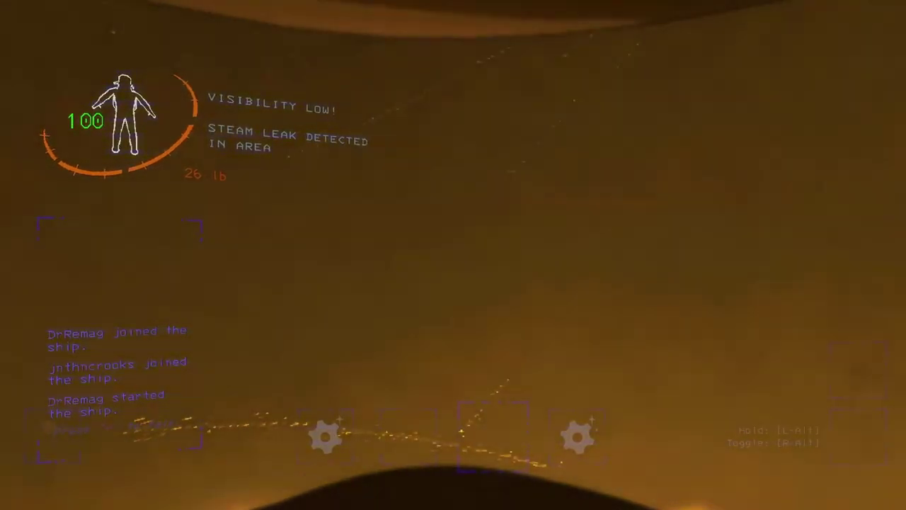
key("w")
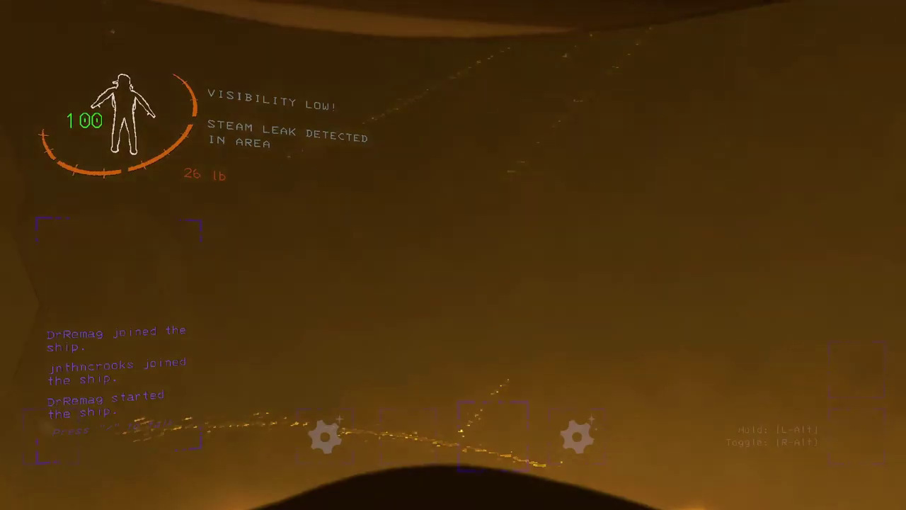
key("w")
key("w")
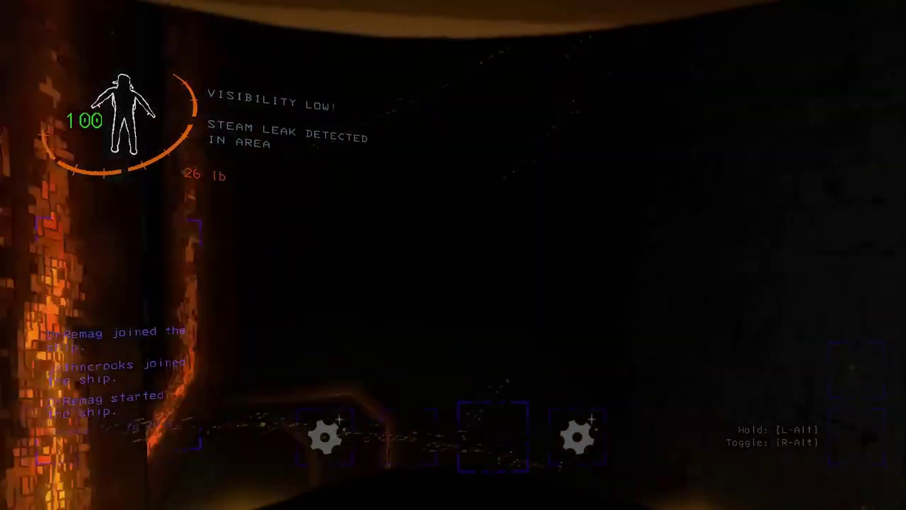
Hold the Dragonball, pick up the Minecraft pig and carry it toward the lit brick wall.
key("e")
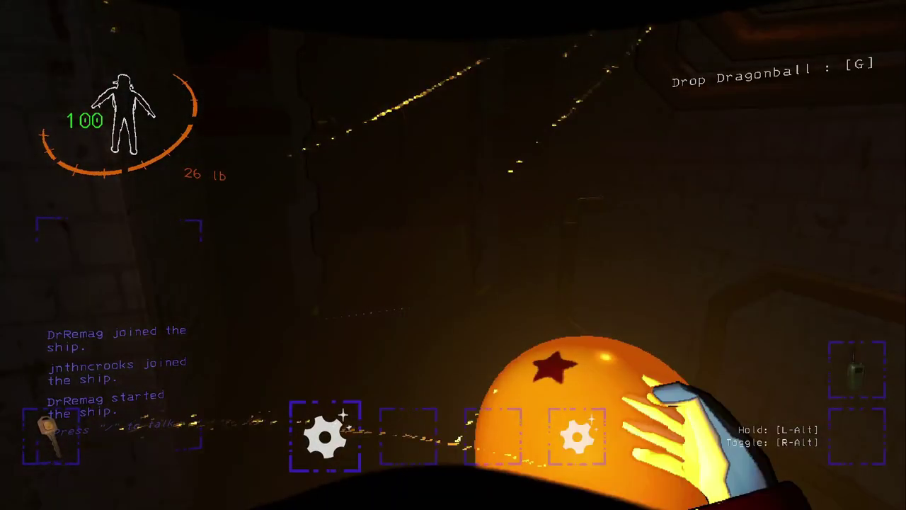
scroll(453, 254, "down", 1)
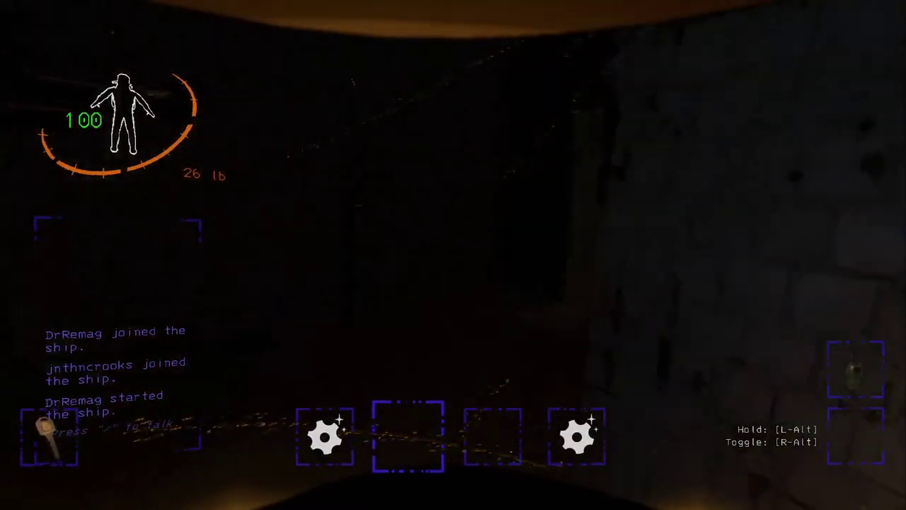
right_click(453, 255)
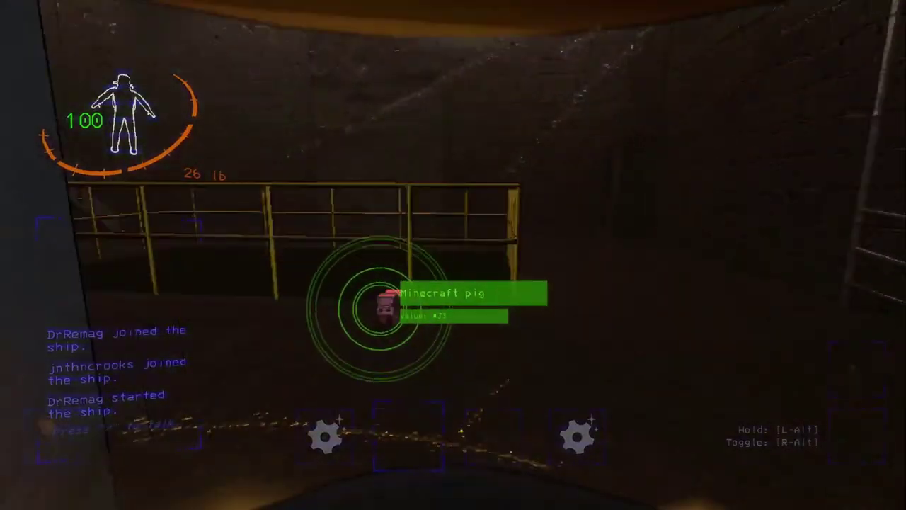
key("e")
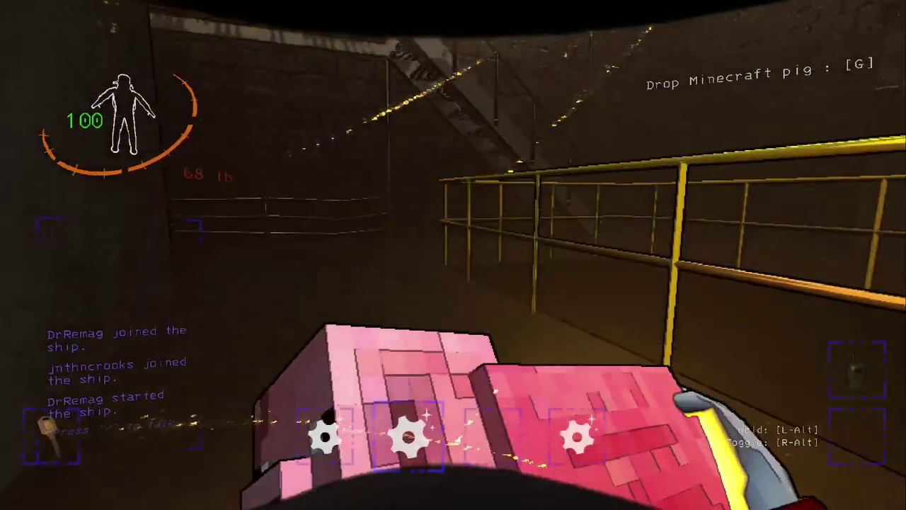
key("w")
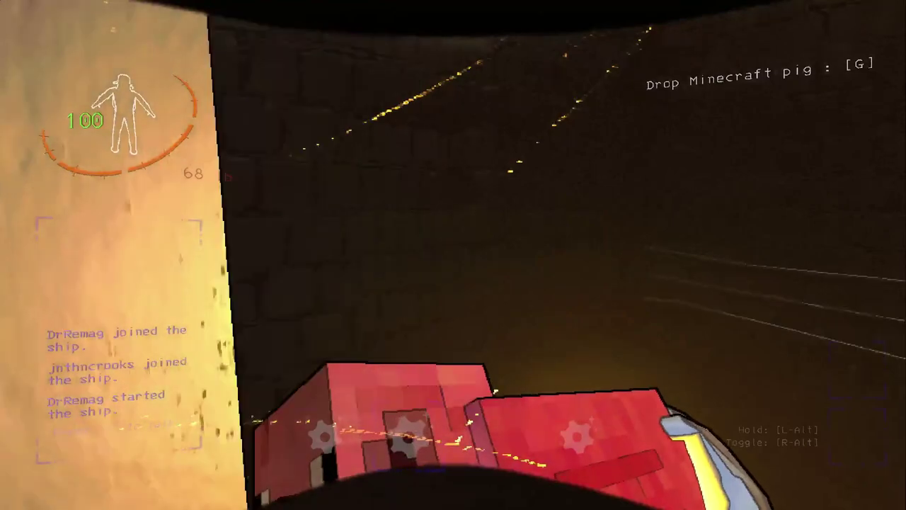
key("w")
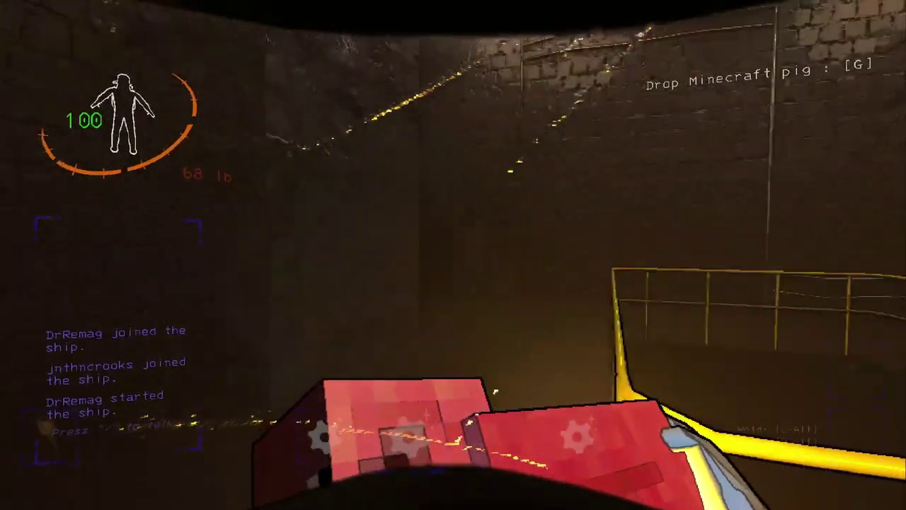
key("w")
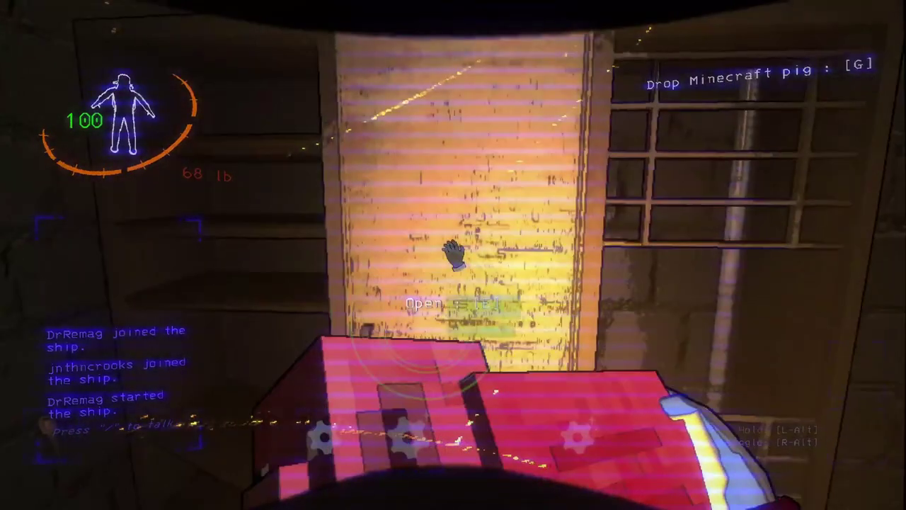
Scan ahead, then pick up and drop the fan and the Minecraft pig in turn.
right_click(453, 255)
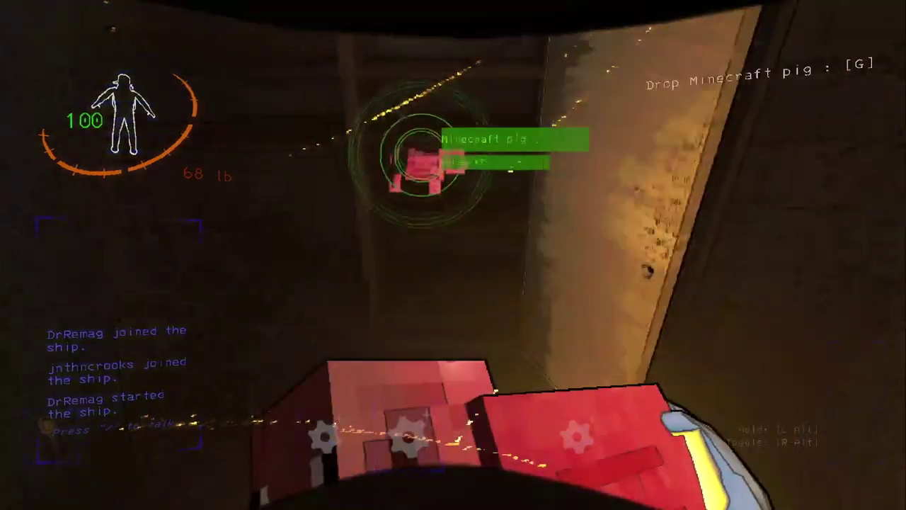
scroll(454, 255, "down", 1)
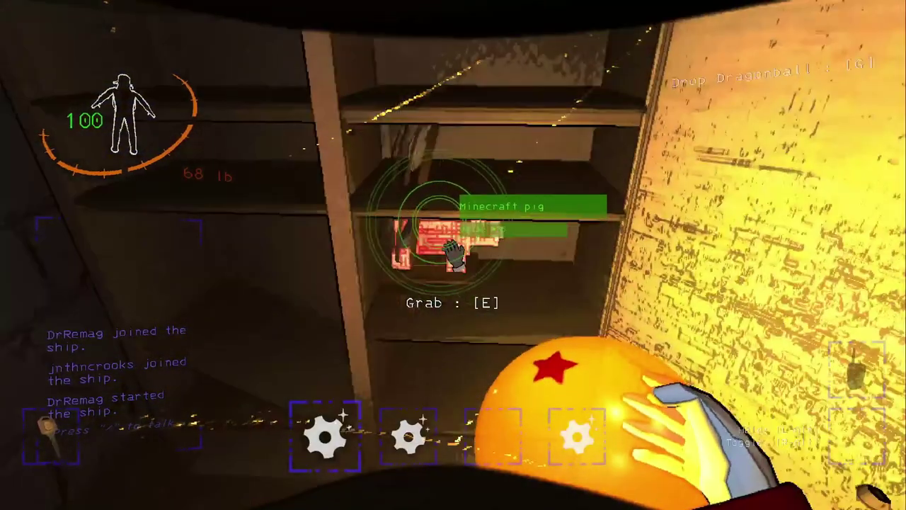
scroll(453, 255, "down", 1)
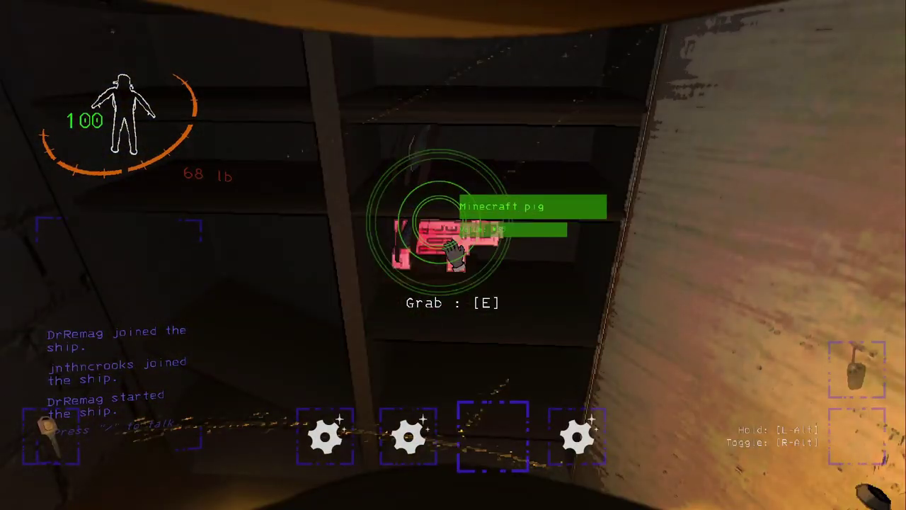
key("e")
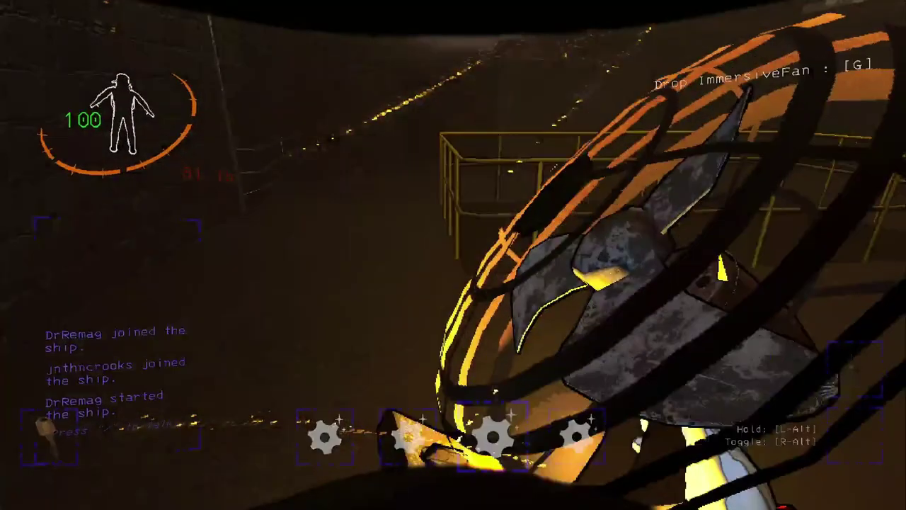
key("g")
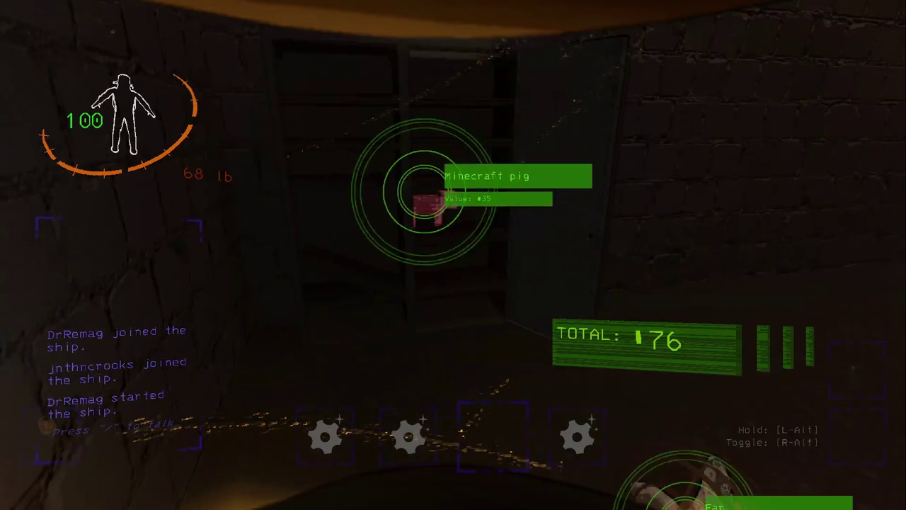
key("e")
key("g")
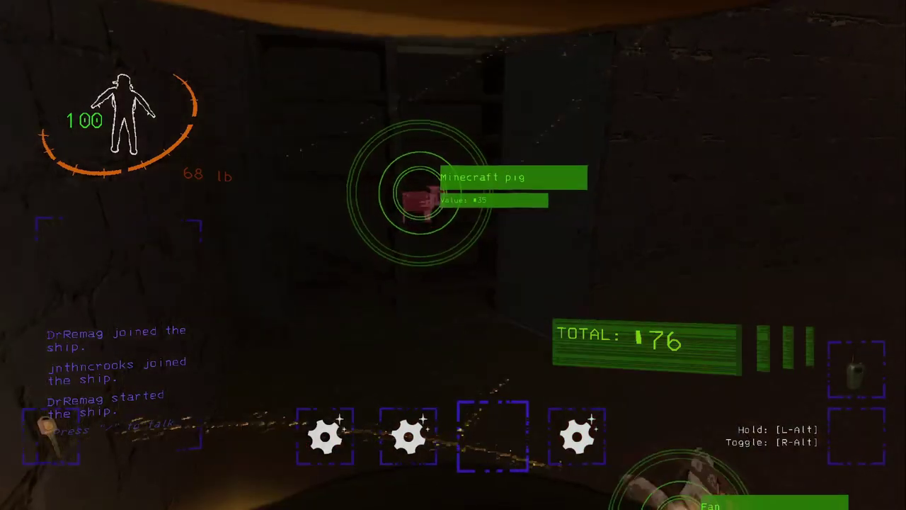
Retake the fan and carry the Dragonball up the stairs and down onto the lower catwalk.
key("e")
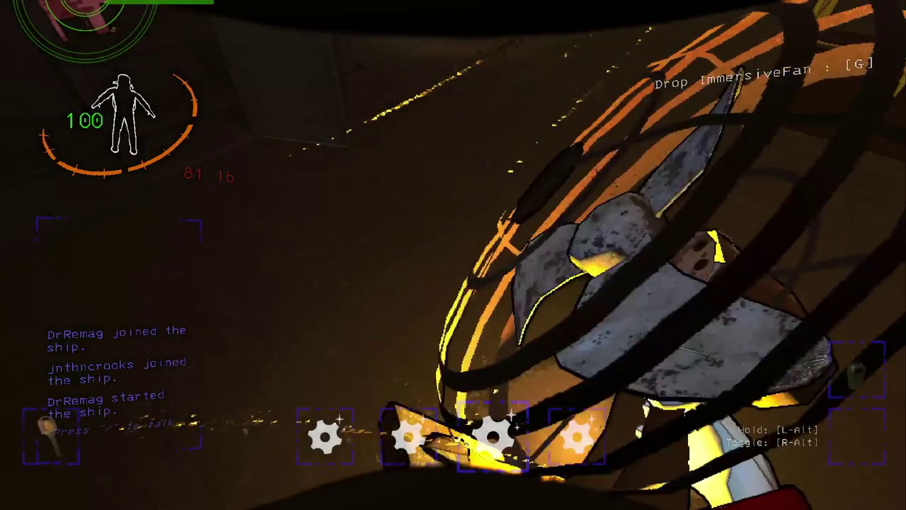
scroll(453, 254, "down", 1)
scroll(453, 254, "down", 1)
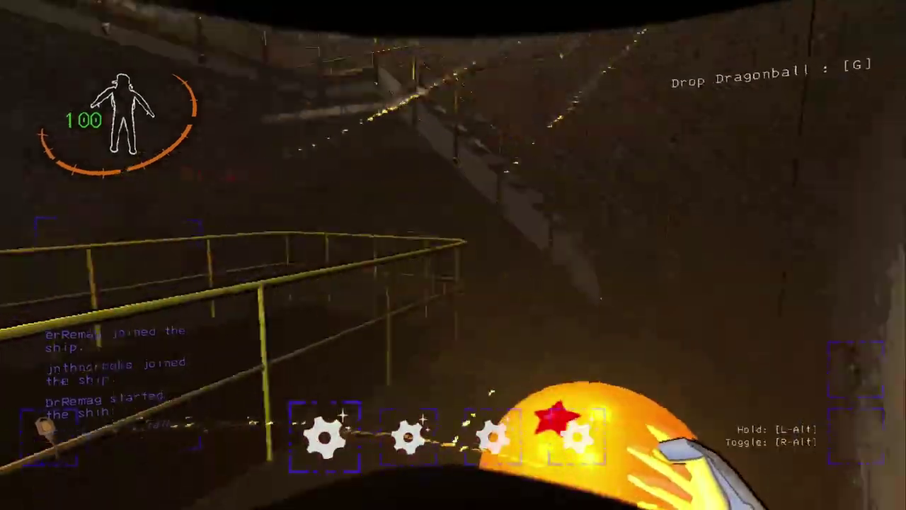
key("w")
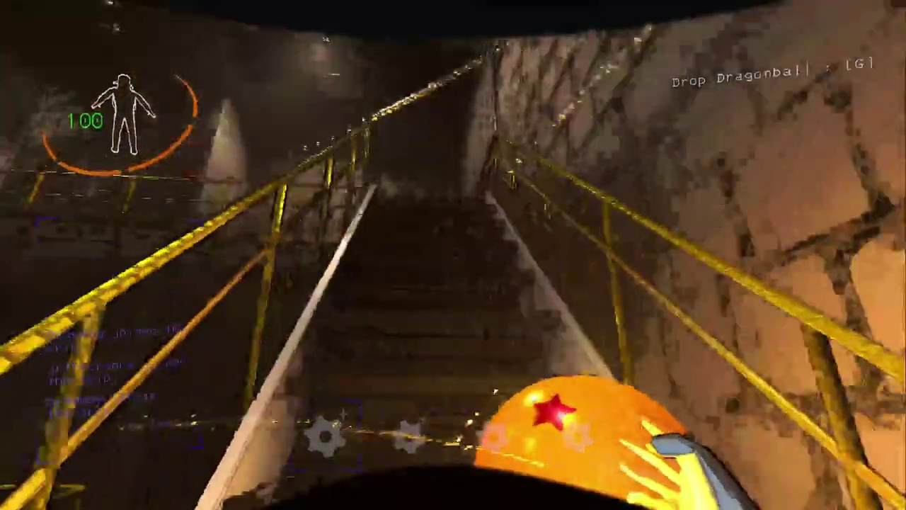
key("w")
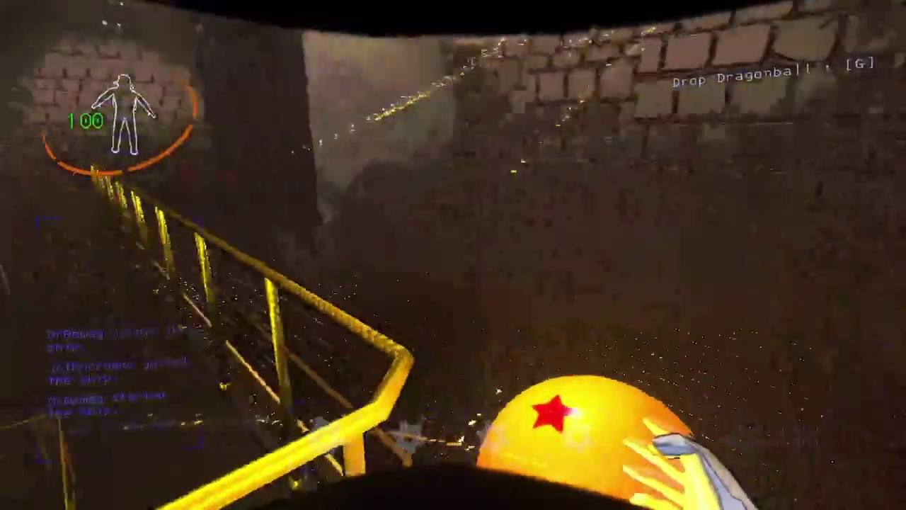
key("w")
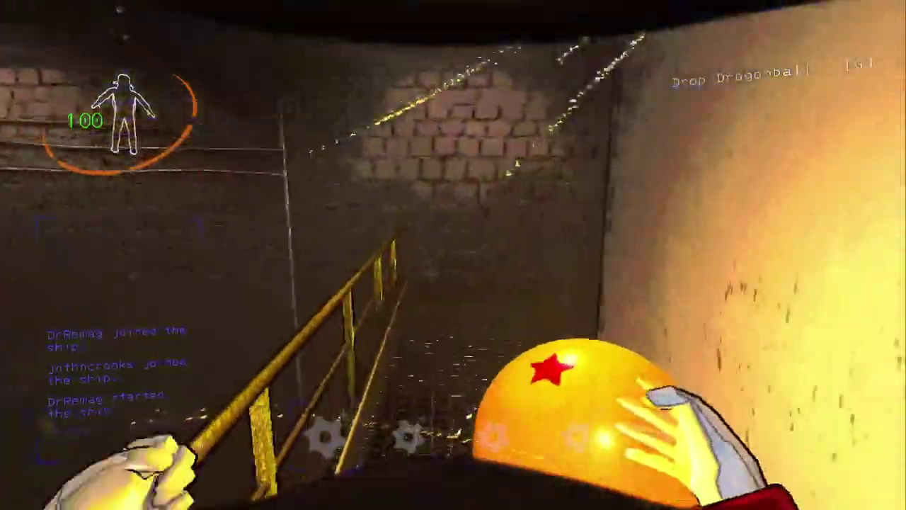
Follow the catwalk into the dark corridor and drop the egg beater beside a Minecraft pig.
key("w")
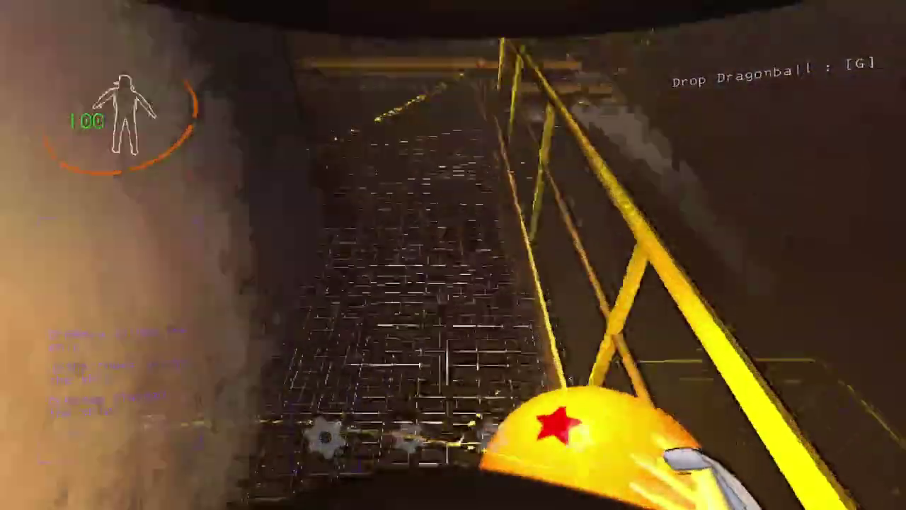
key("w")
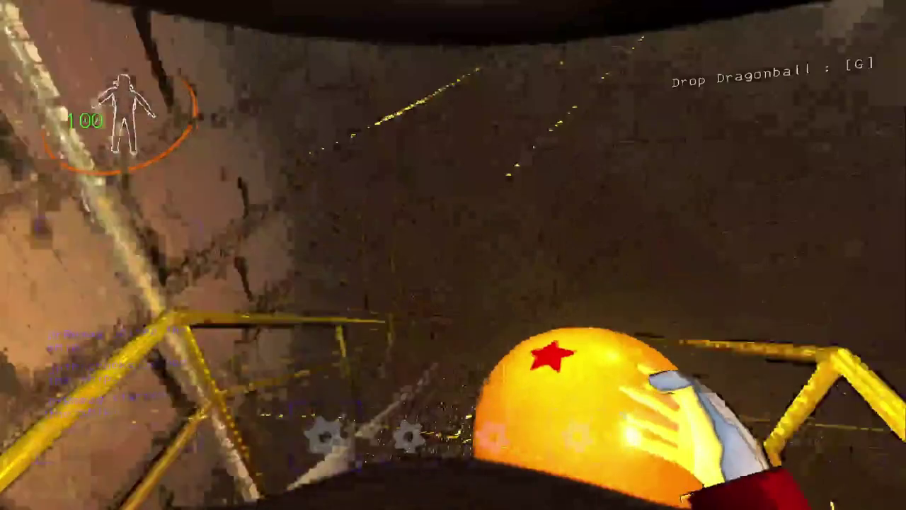
key("w")
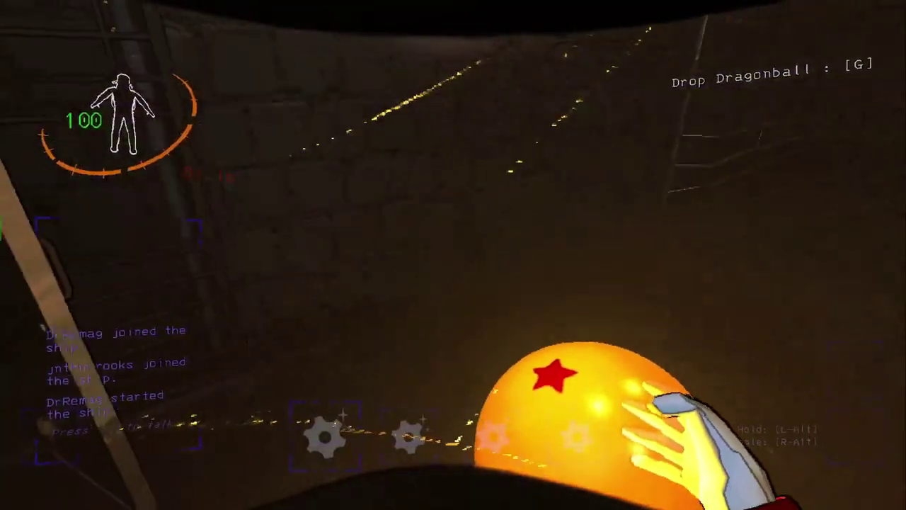
key("g")
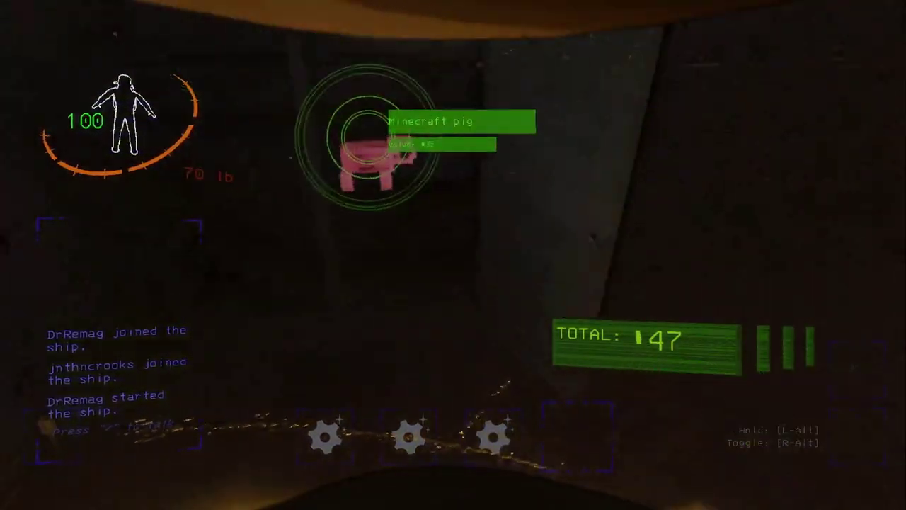
key("w")
Grab the Minecraft pig from the shelf and switch between it and the Dragonball.
key("e")
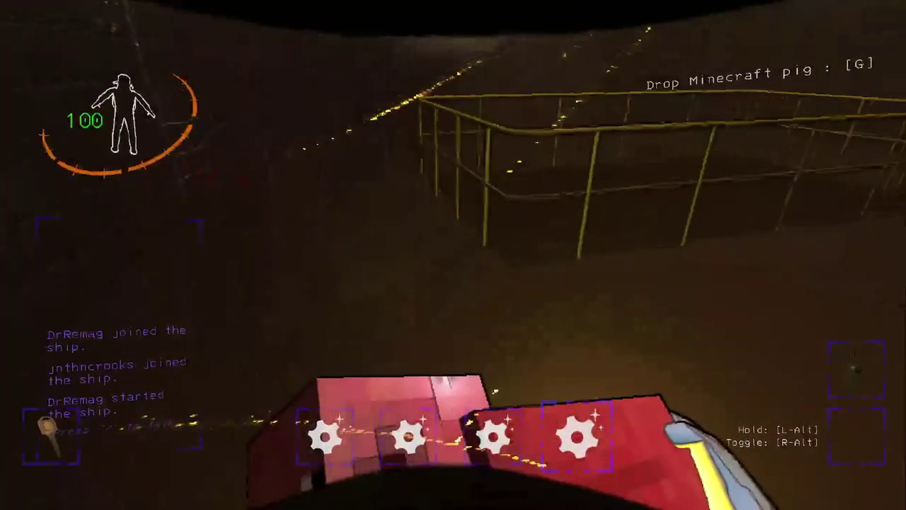
key("w")
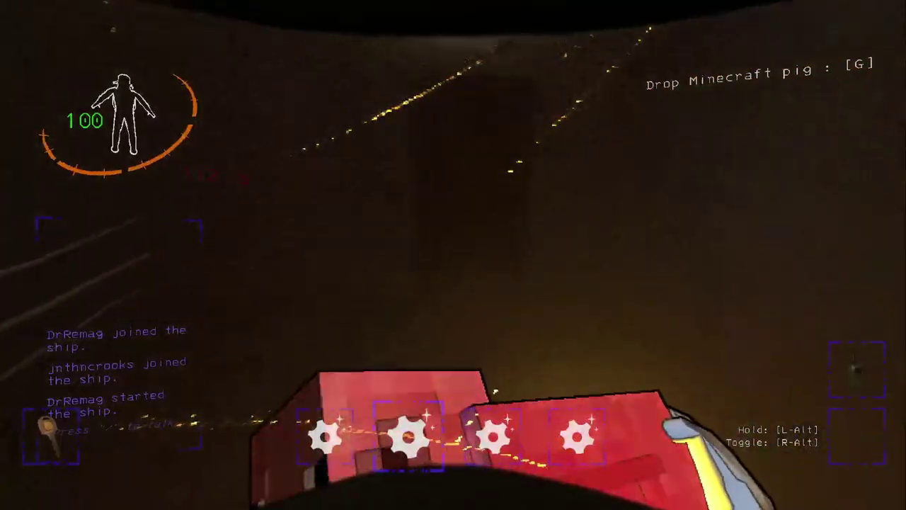
key("w")
scroll(453, 255, "down", 1)
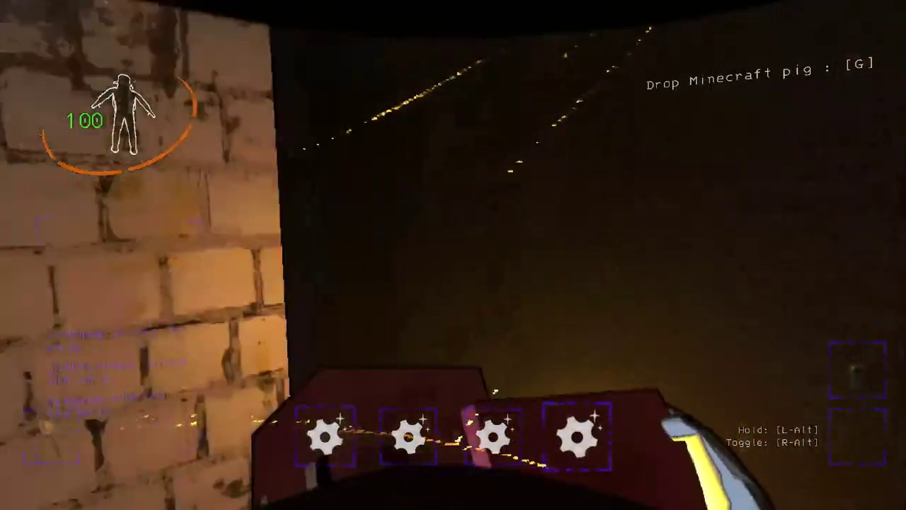
scroll(453, 255, "down", 1)
key("w")
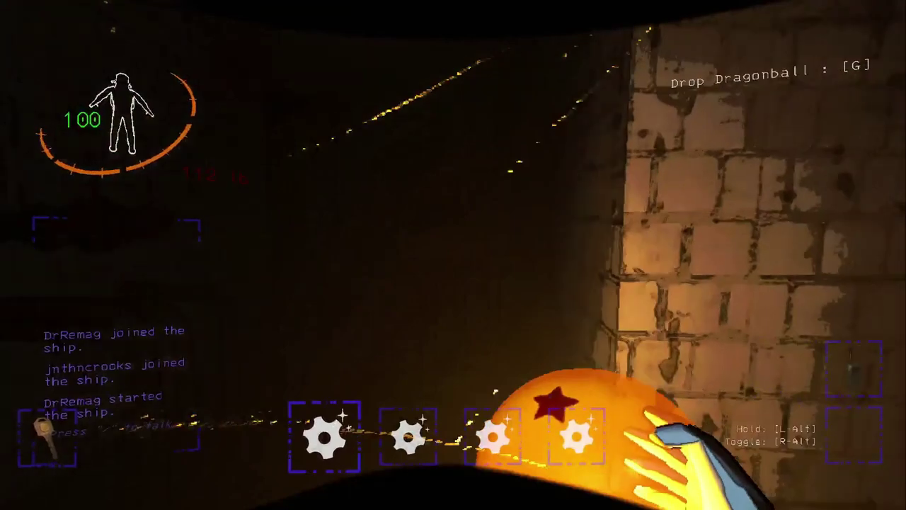
Carry the 100 lb load through the doorway along the catwalk toward the stairs, scanning for scrap.
key("w")
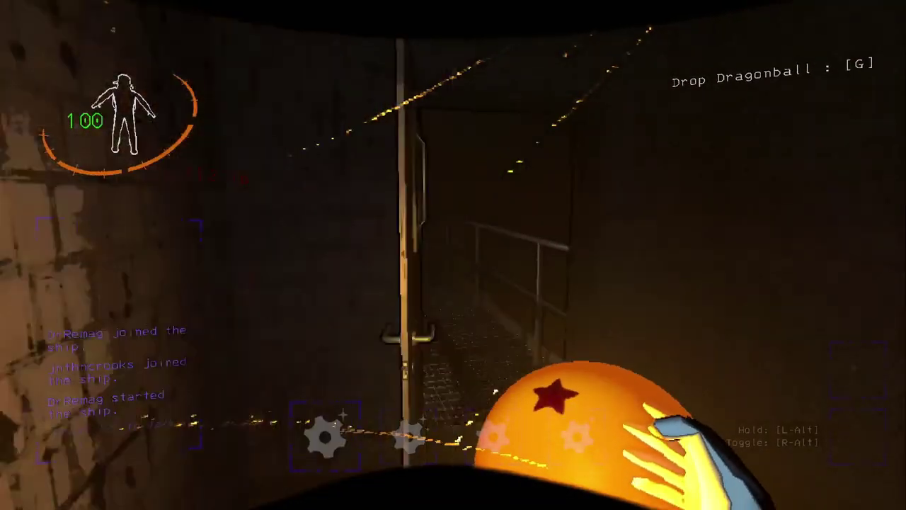
key("w")
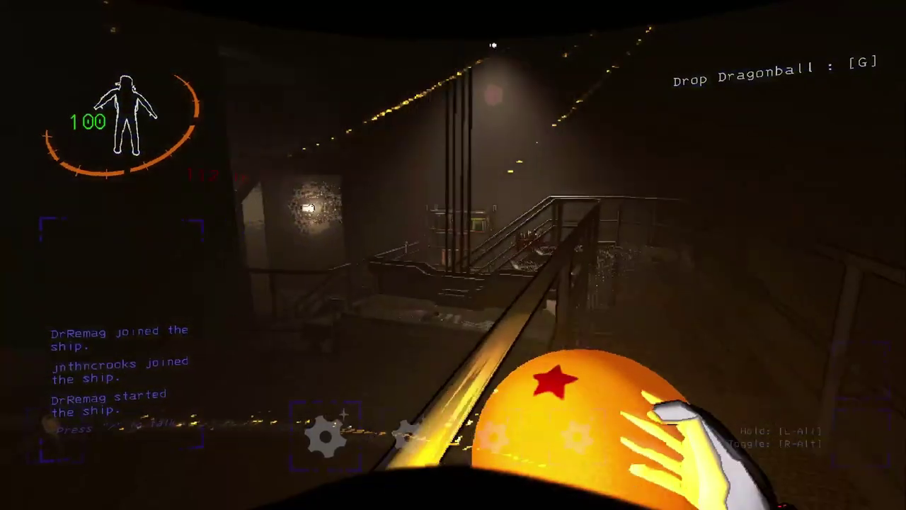
key("w")
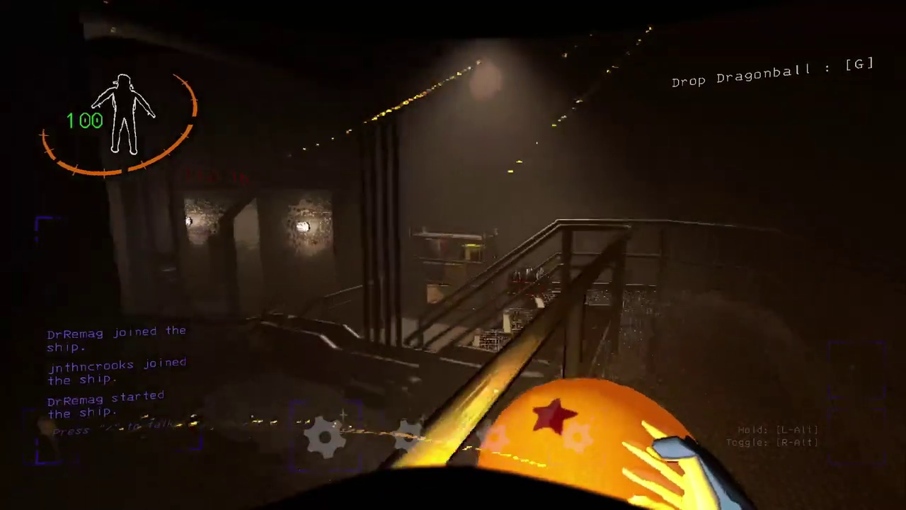
key("w")
right_click(453, 255)
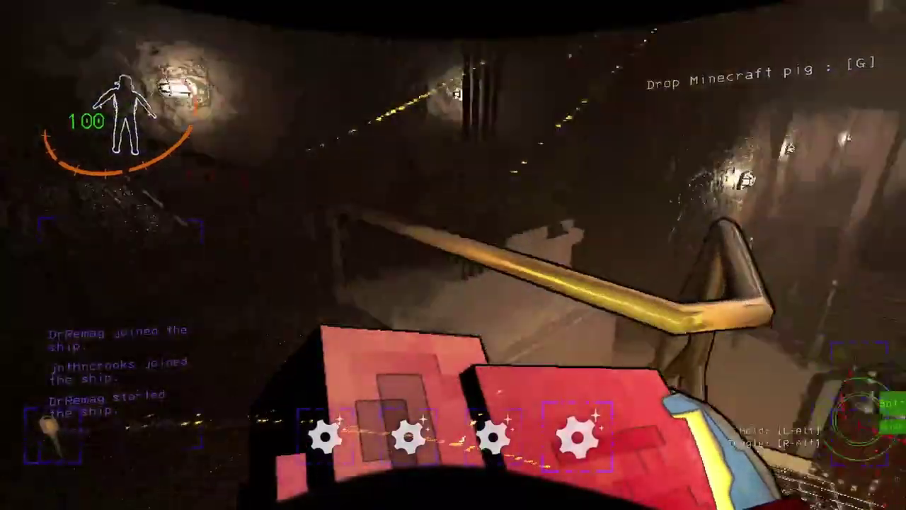
scroll(454, 255, "down", 1)
Drop the ImmersiveFan on the catwalk.
key("g")
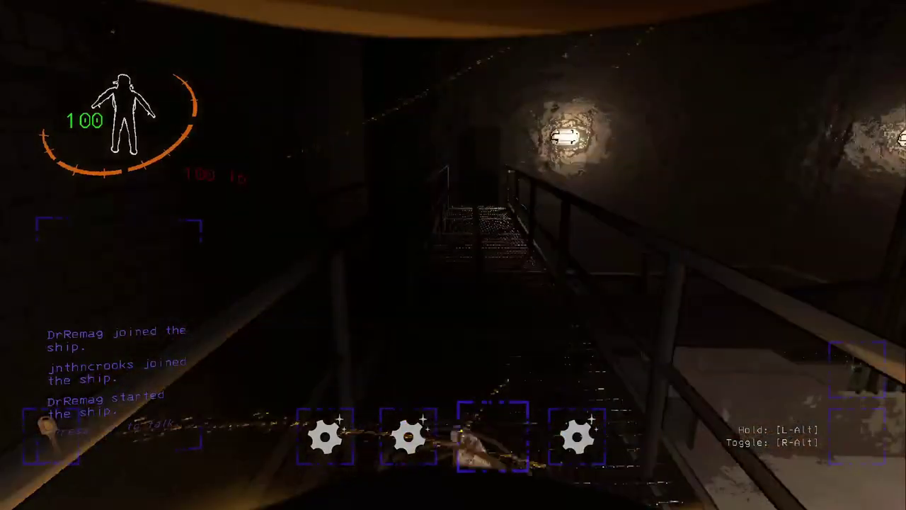
scroll(453, 255, "down", 1)
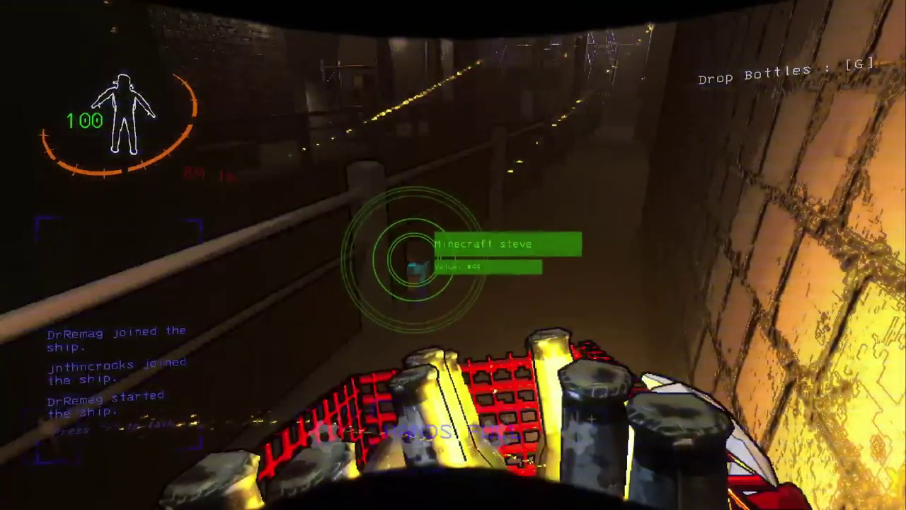
Drop the bottles and pig, grab the Dragonball, try the Minecraft steve, and retake the bottles.
key("g")
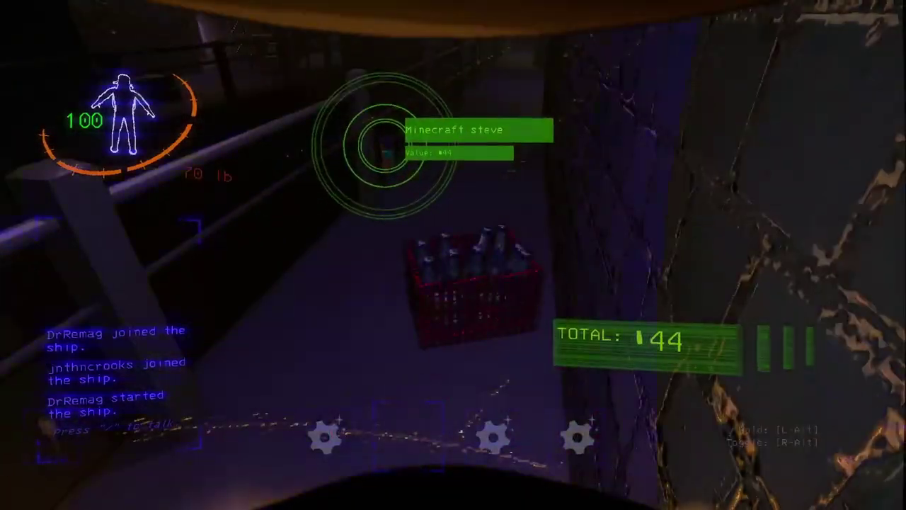
key("e")
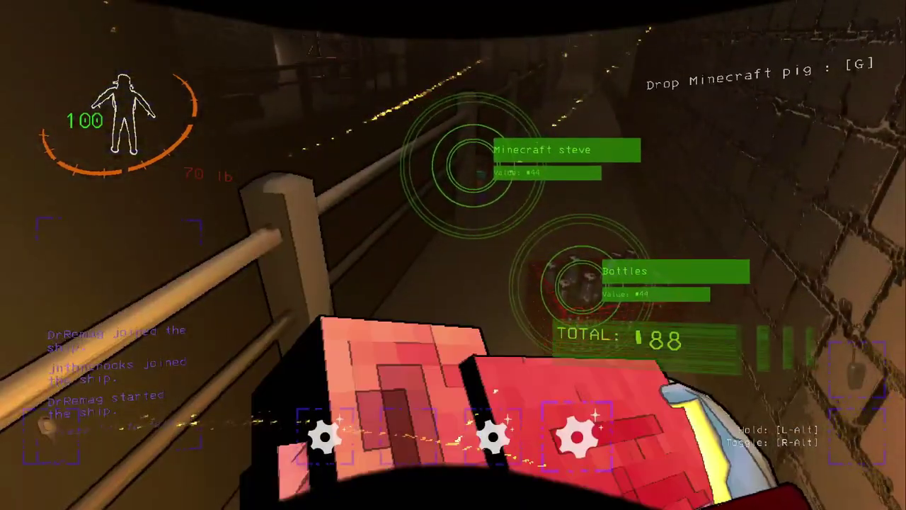
key("g")
key("e")
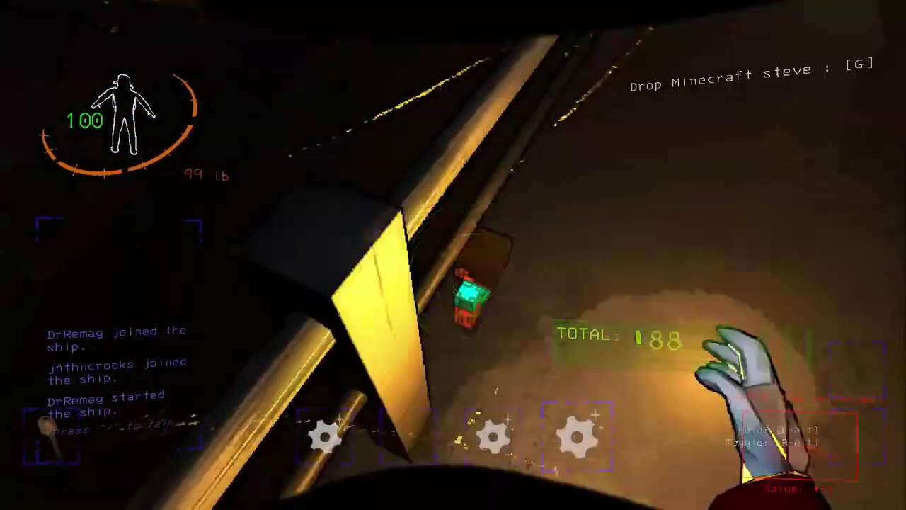
key("g")
key("e")
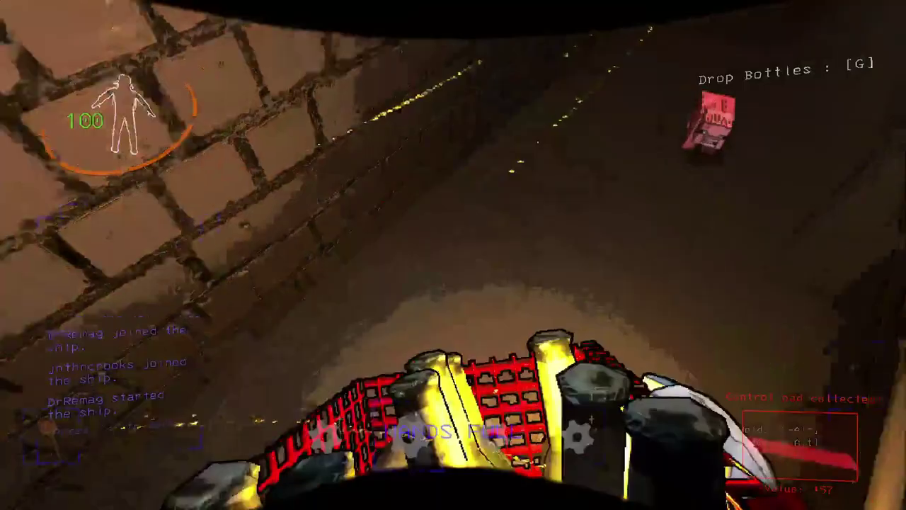
Carry the bottles crate down the corridor and through the dark warehouse past the railings.
key("w")
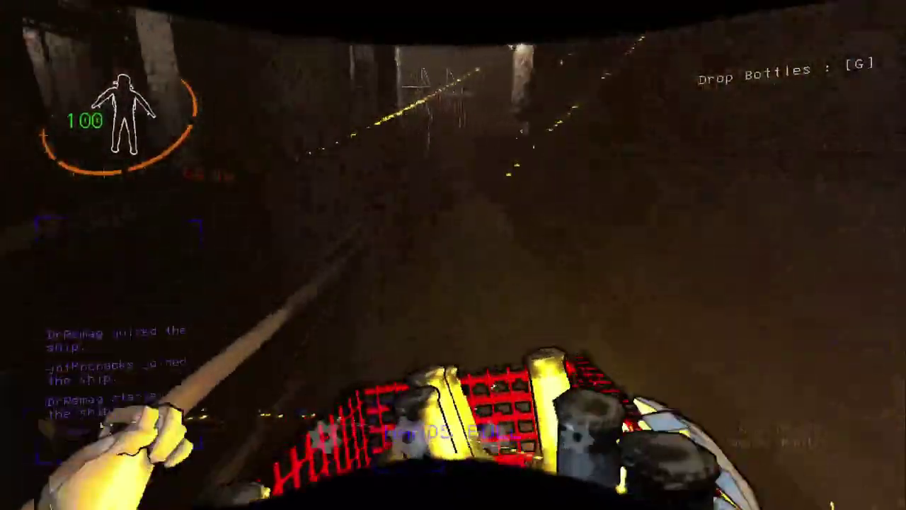
key("w")
key("w")
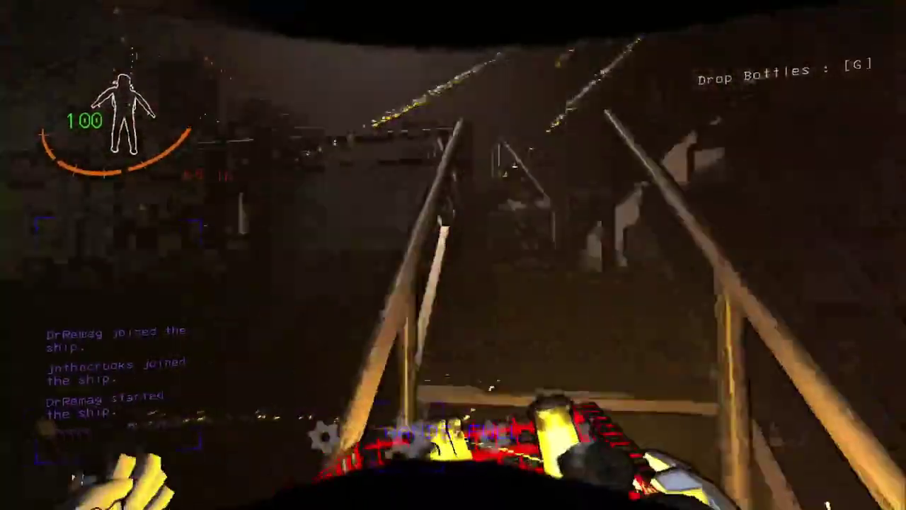
key("w")
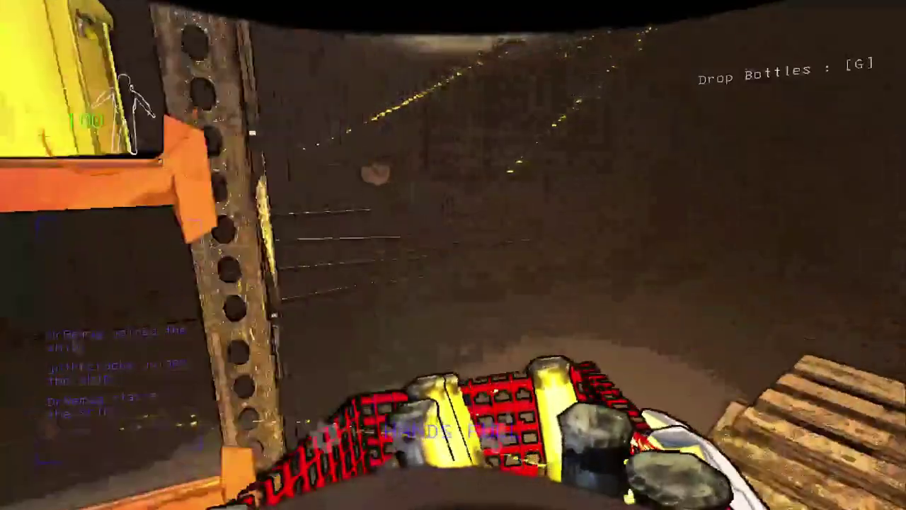
key("w")
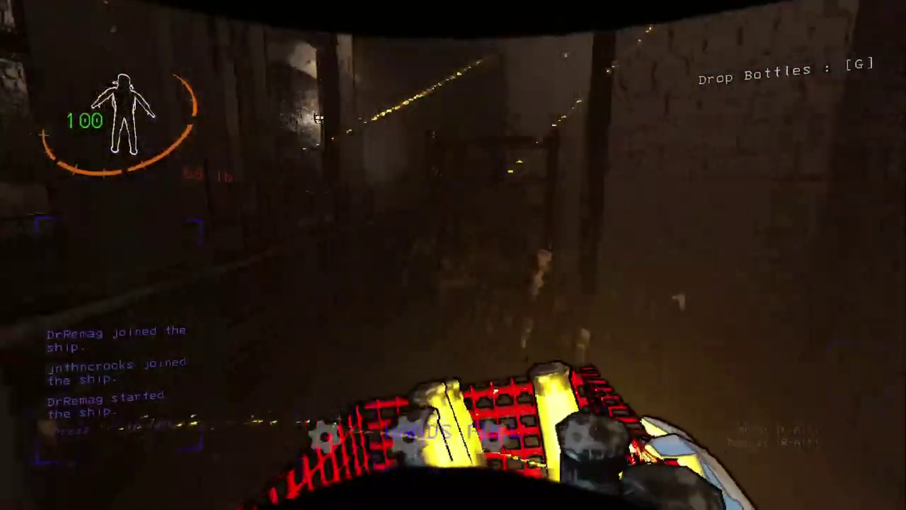
key("w")
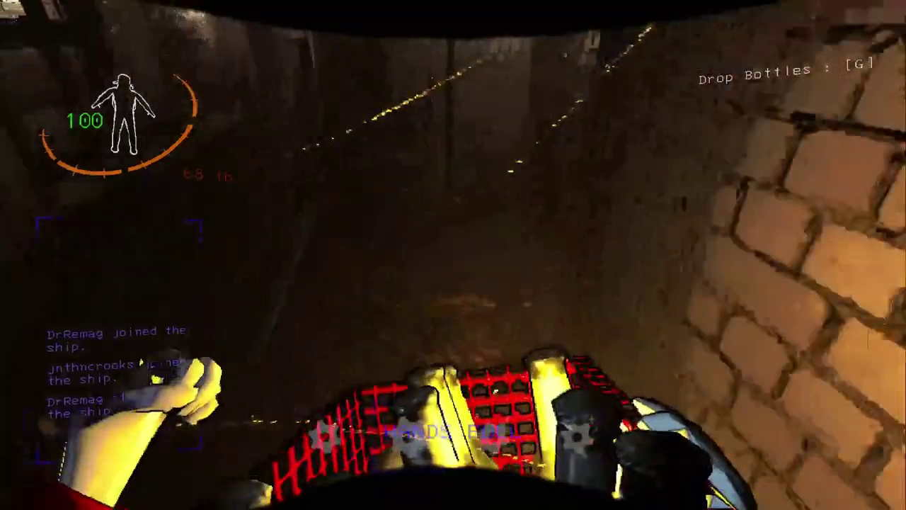
key("w")
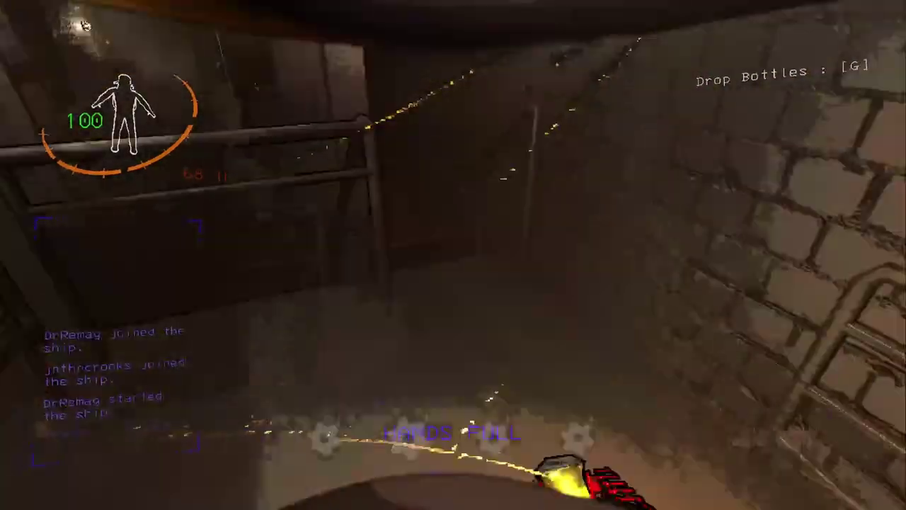